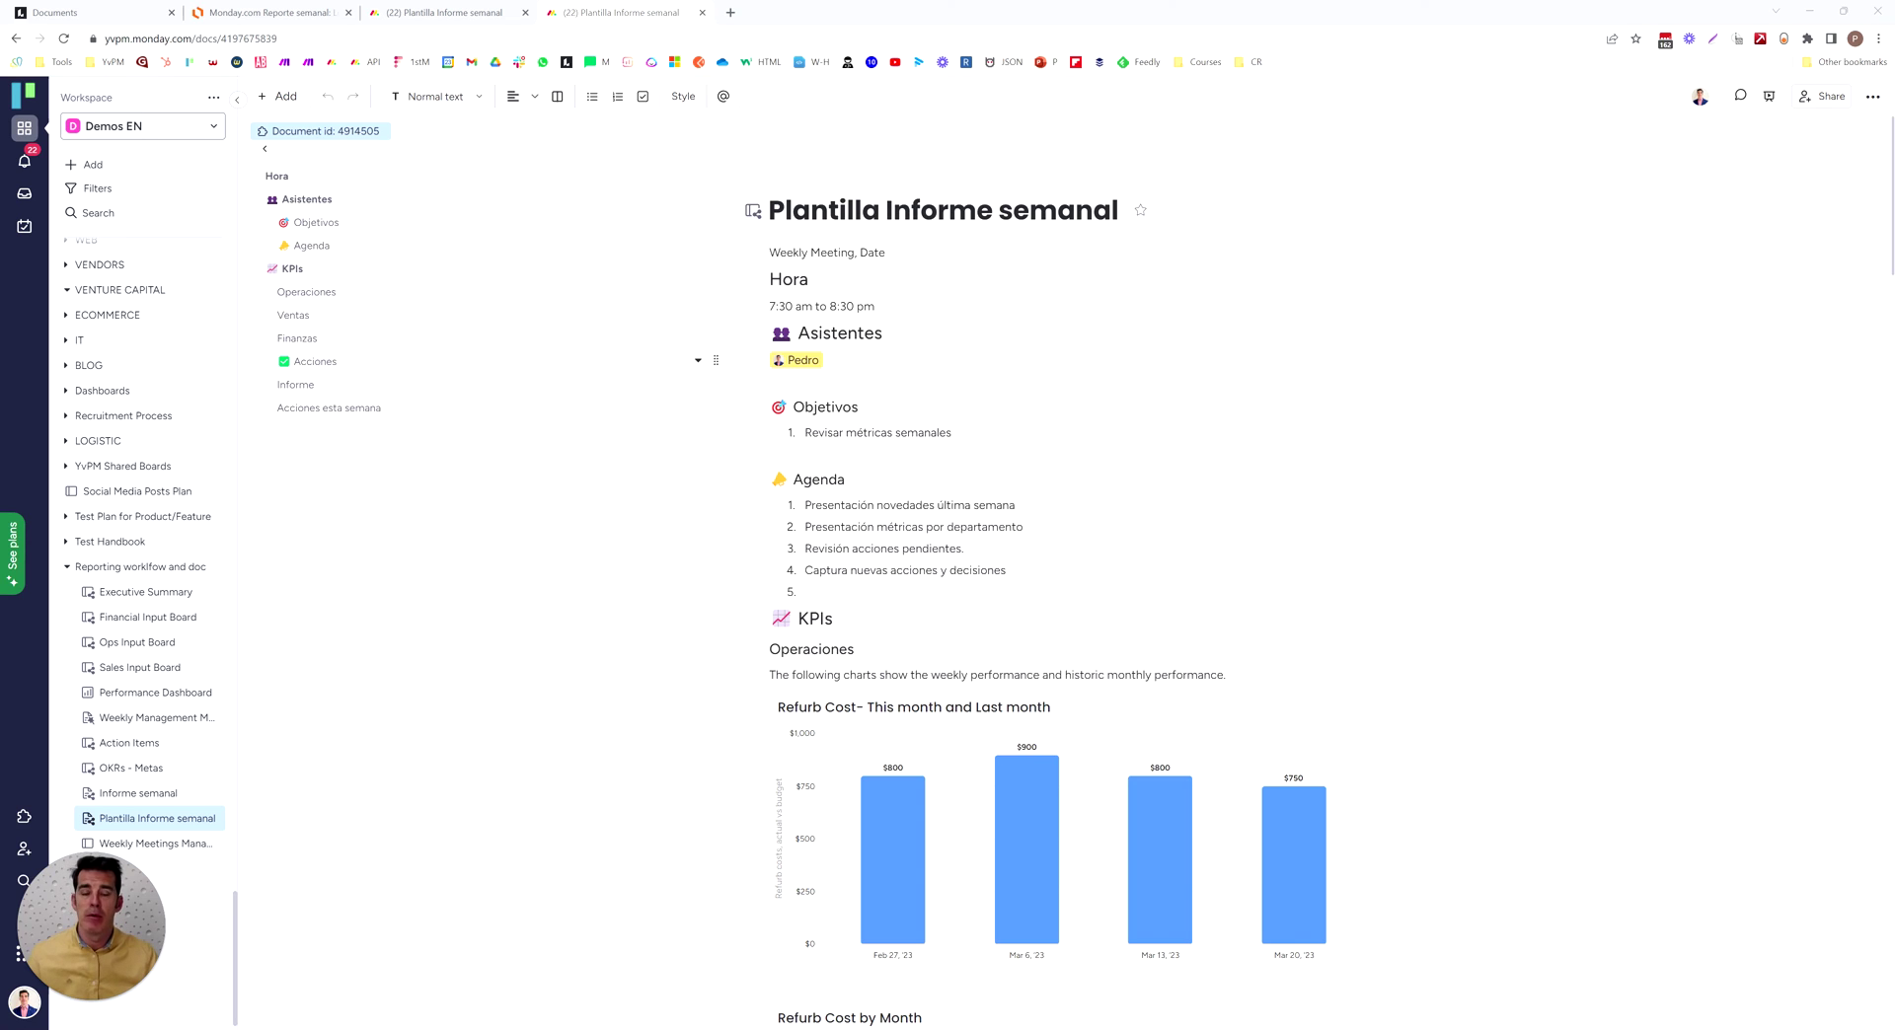
# Leave the Plantilla Informe semanal doc for the Lucidchart 'Monday.com Reporte semanal' diagram.
pyautogui.click(637, 381)
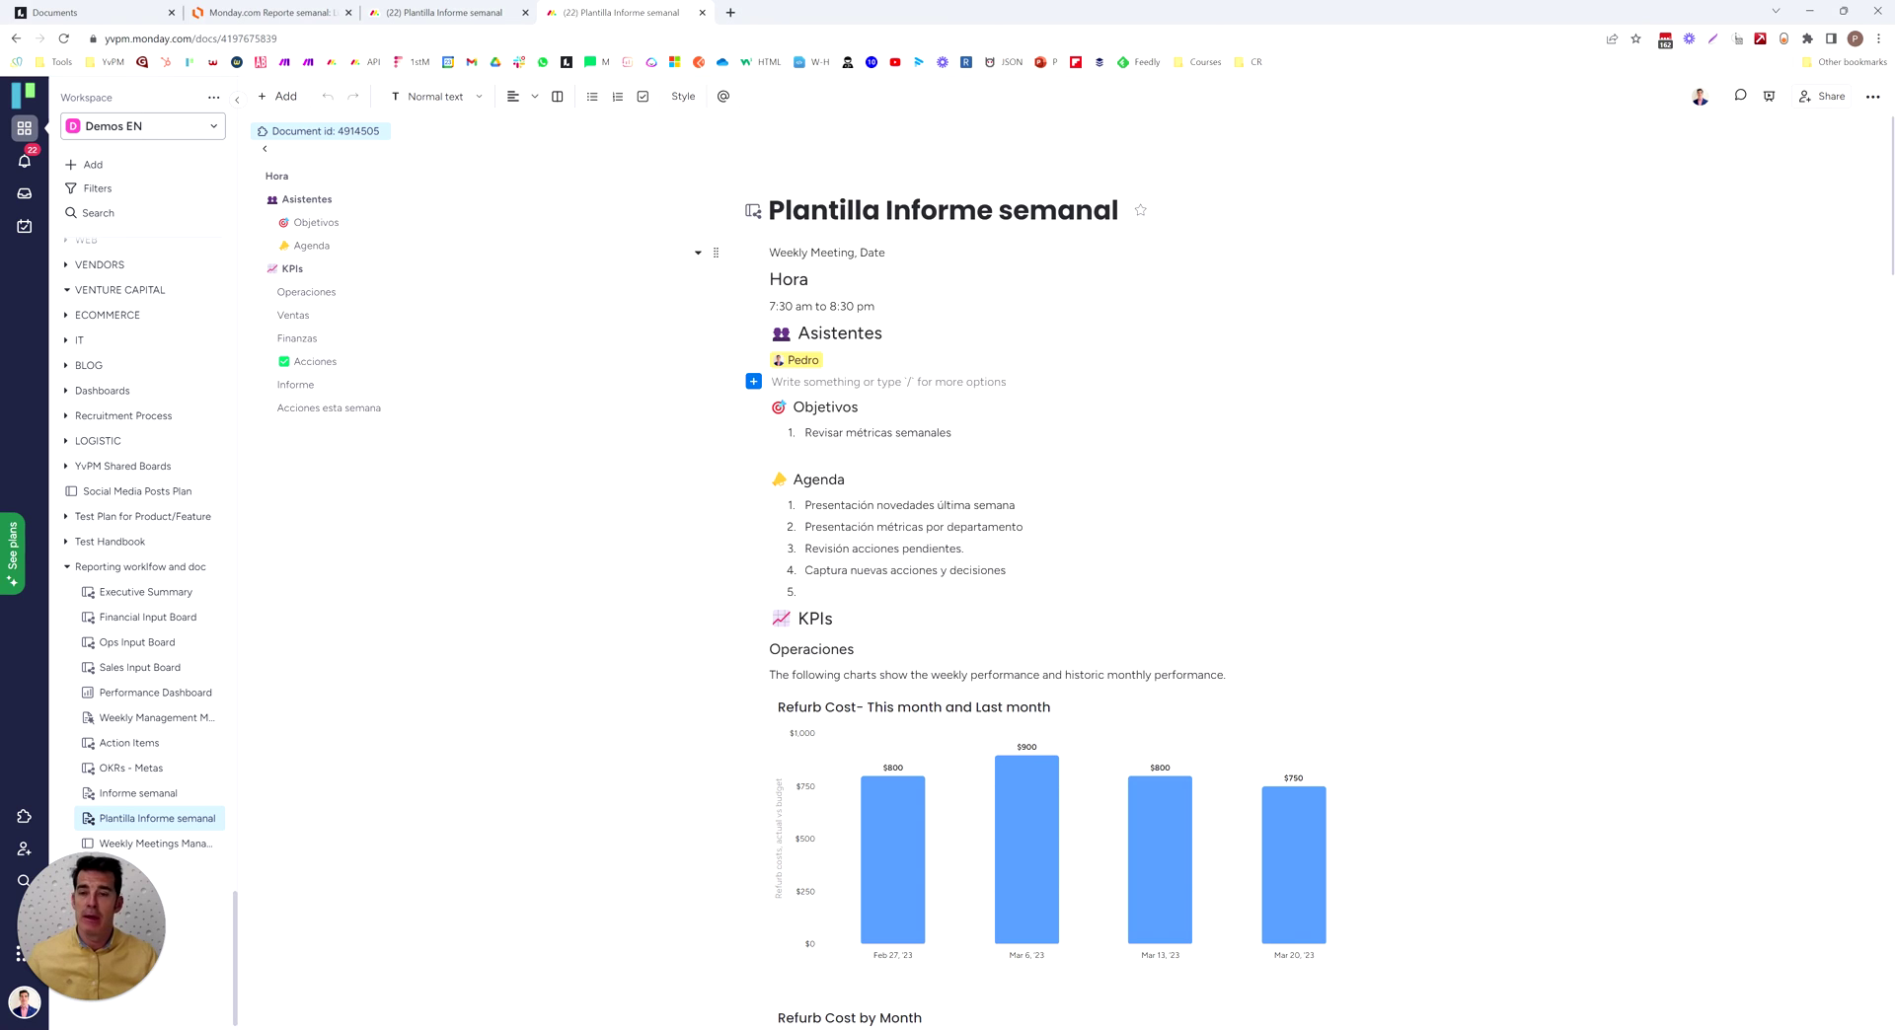
pyautogui.click(253, 10)
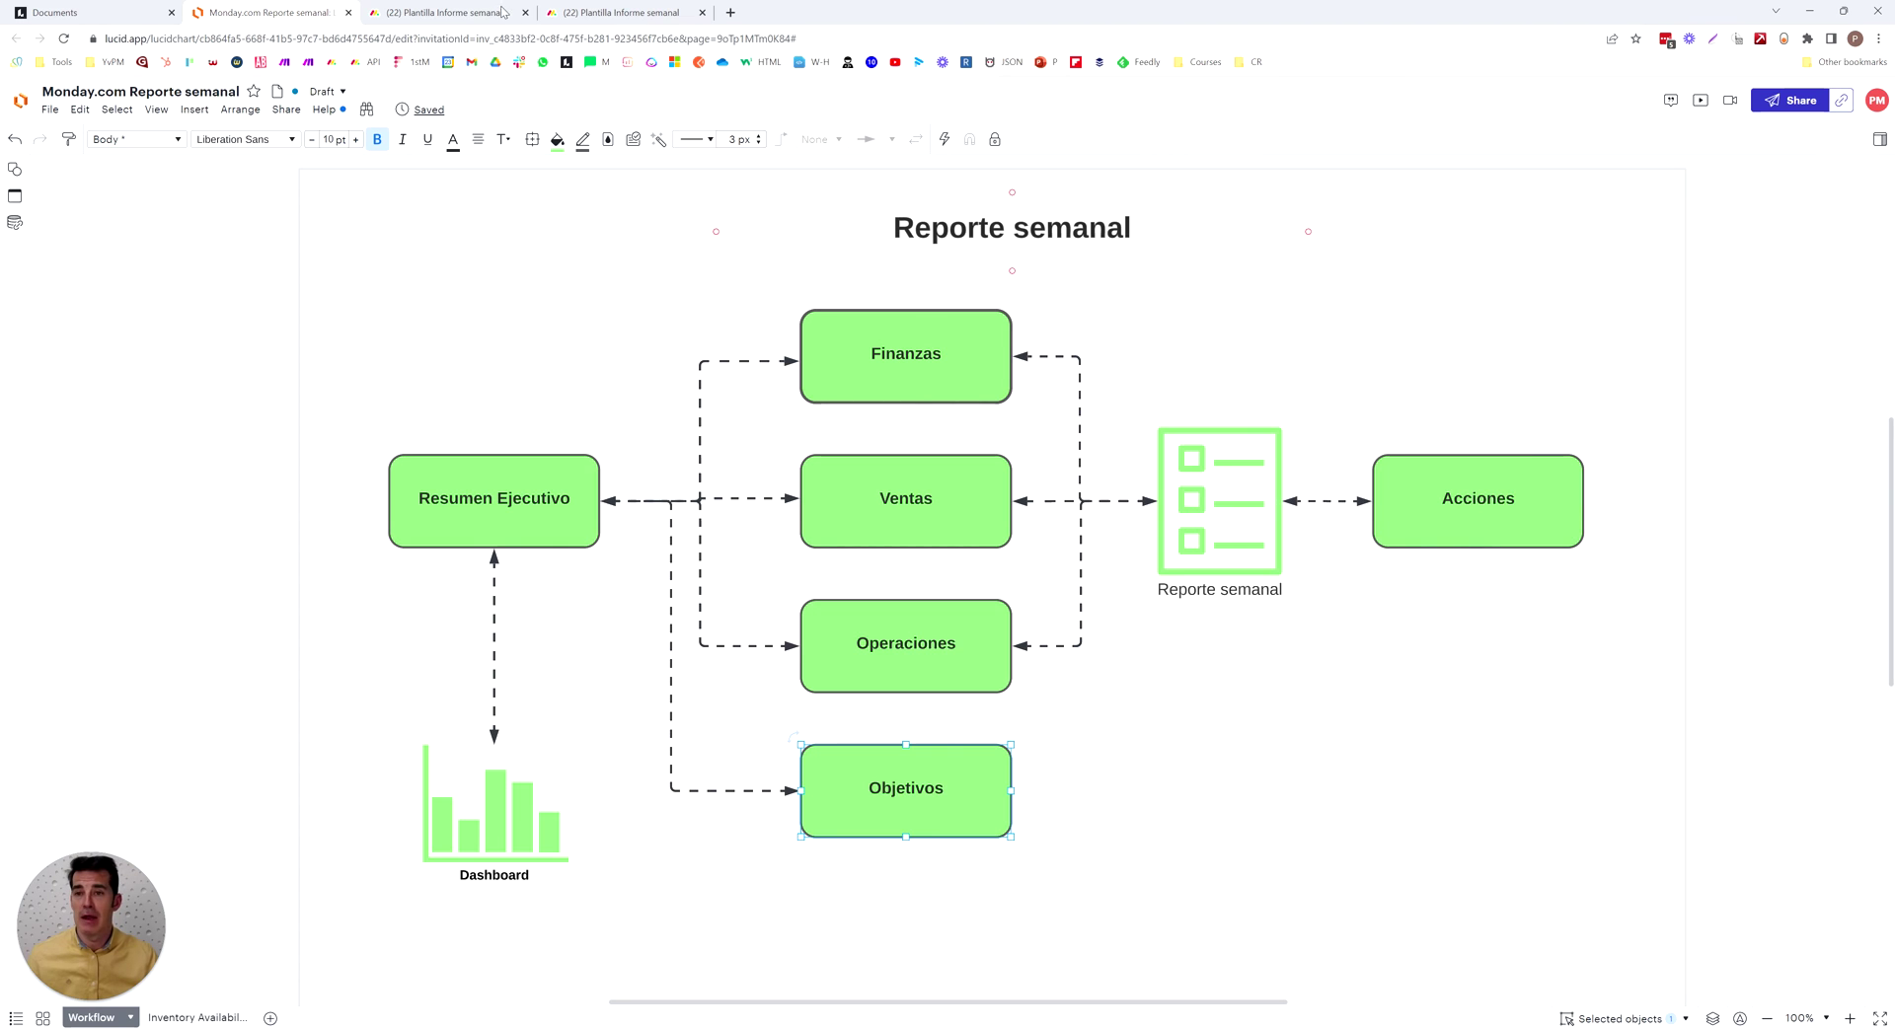
# After reviewing the Reporte semanal diagram, return to the Plantilla Informe semanal doc tab.
pyautogui.click(598, 13)
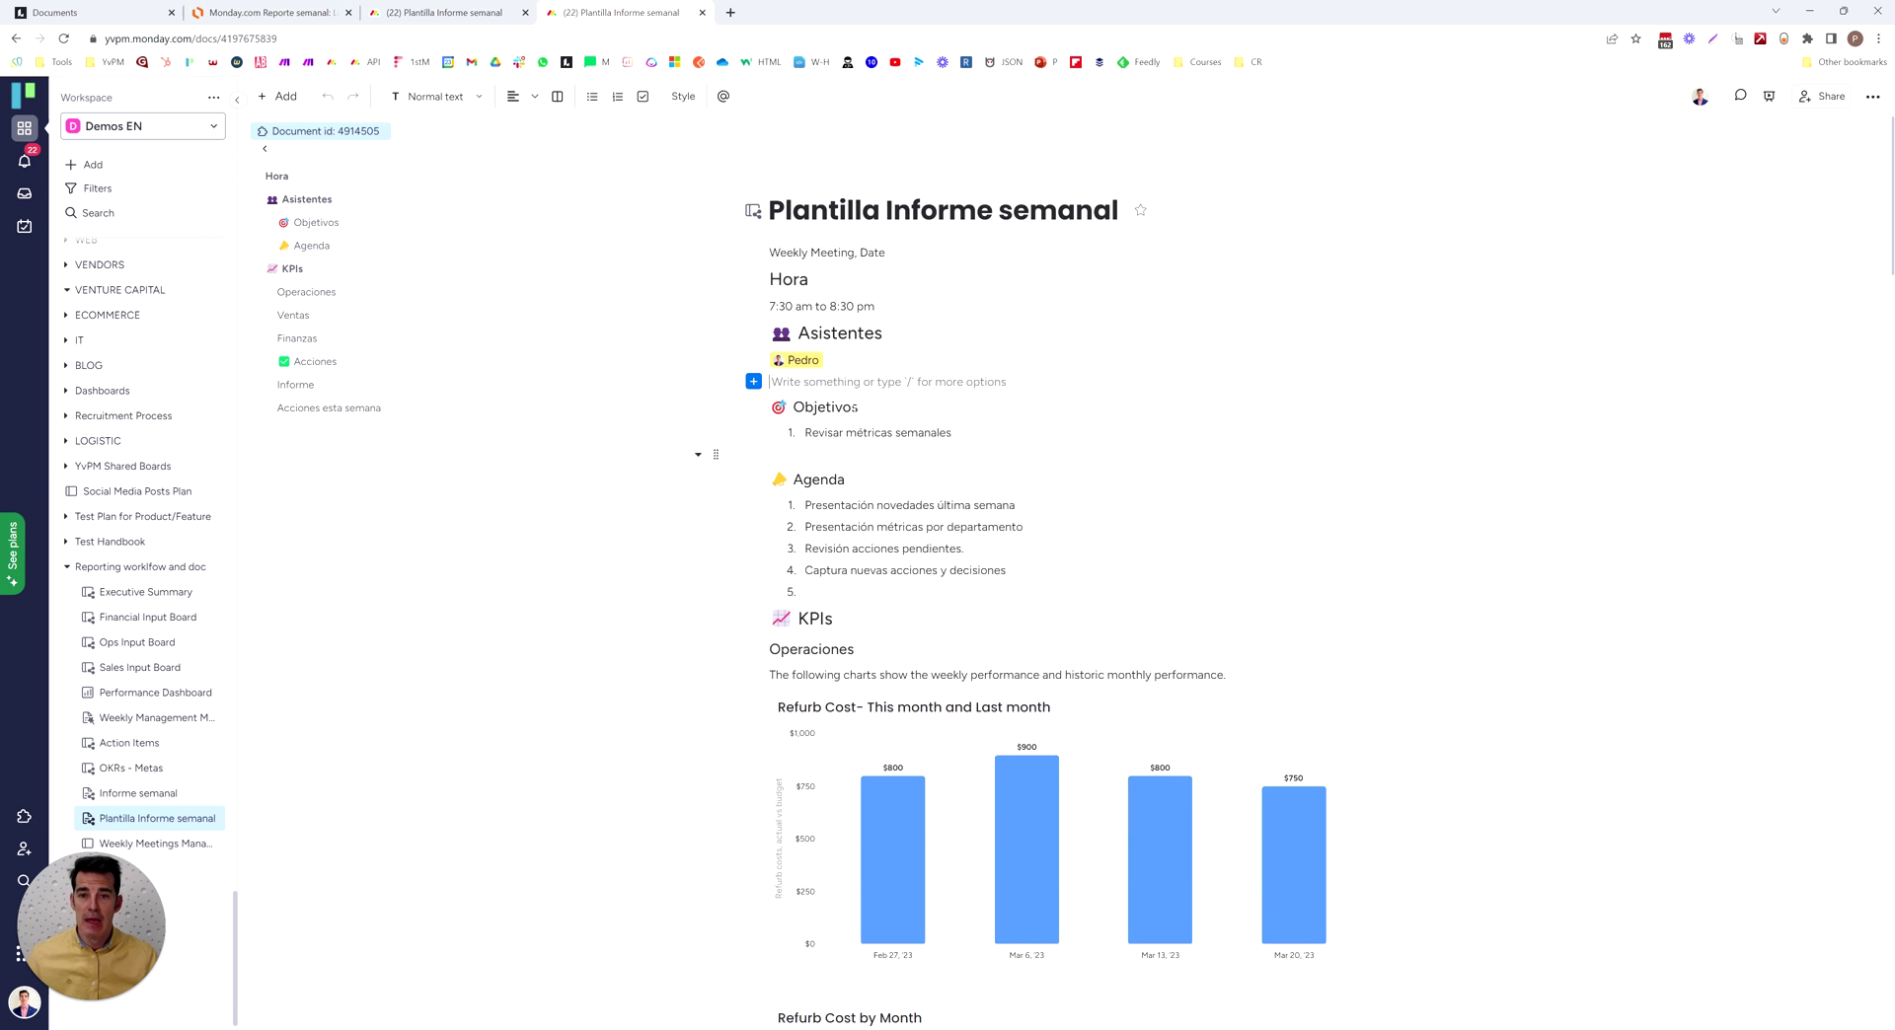
# Convert the Plantilla Informe semanal doc into a main doc.
pyautogui.scroll(-4, 987, 454)
pyautogui.scroll(4, 987, 454)
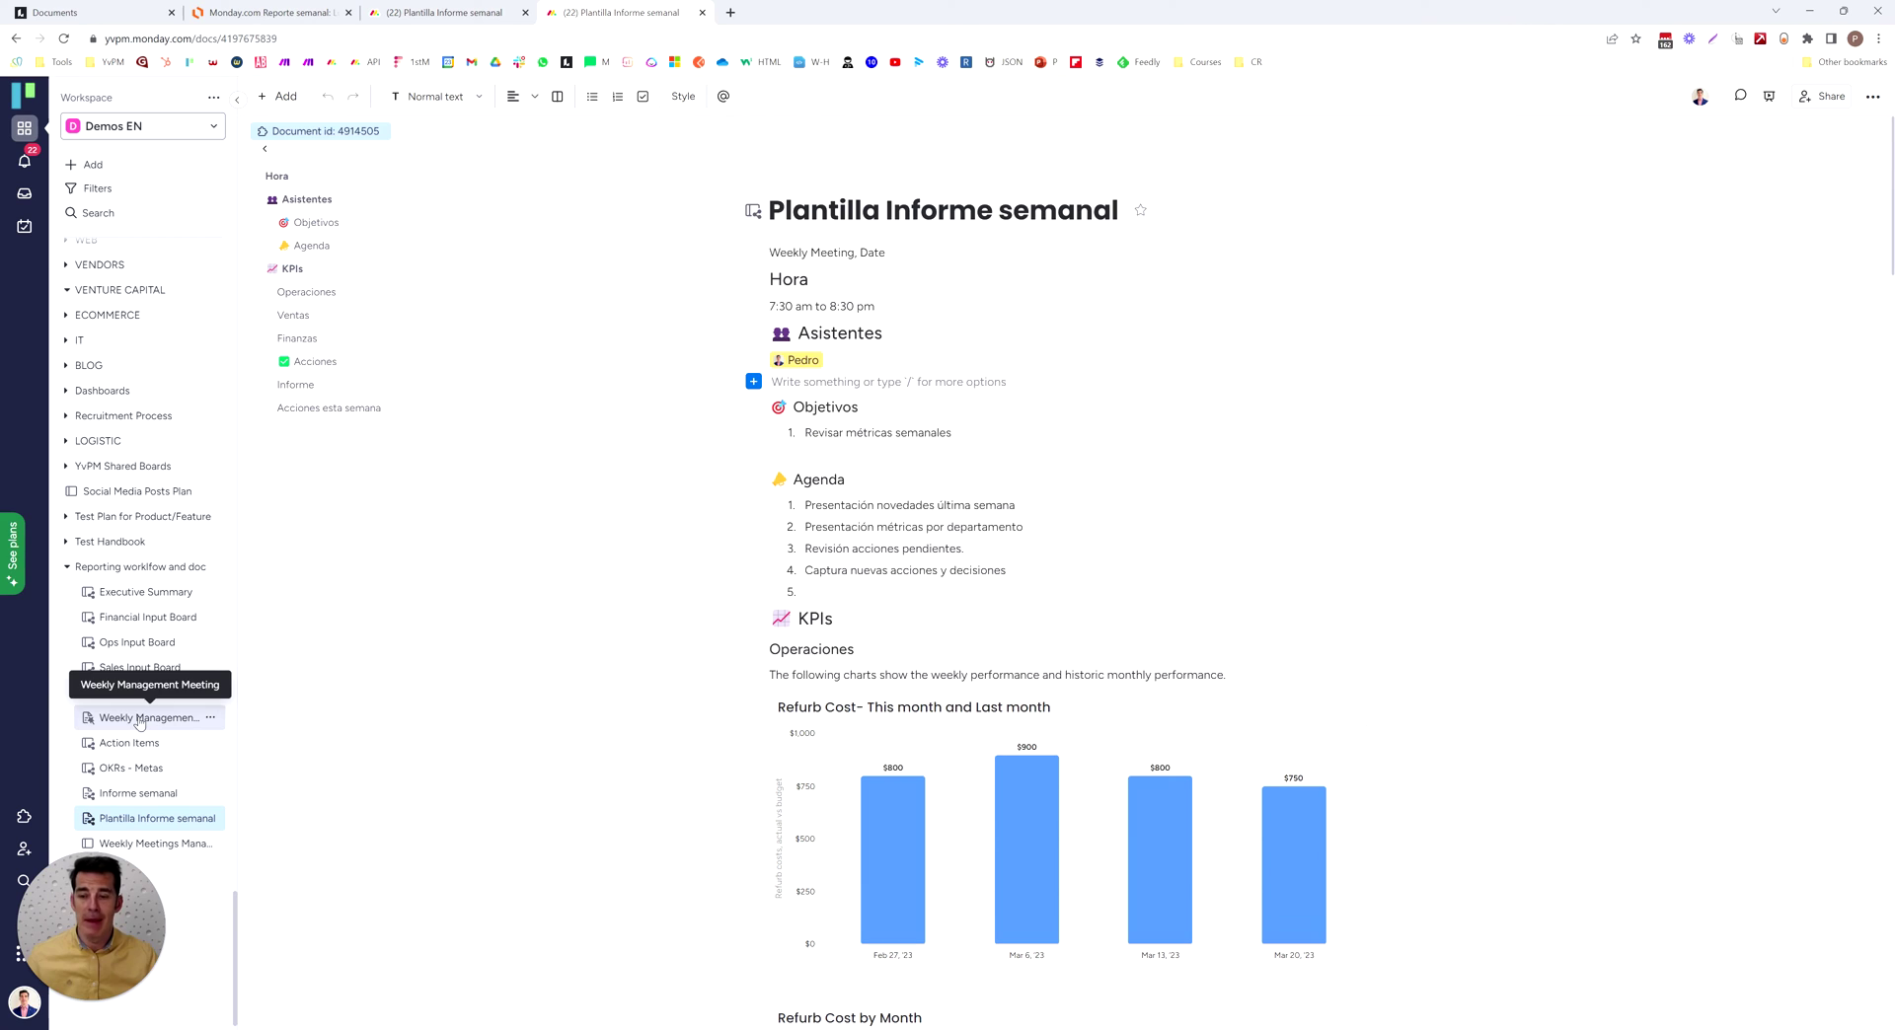
pyautogui.click(1872, 97)
pyautogui.moveTo(1761, 189)
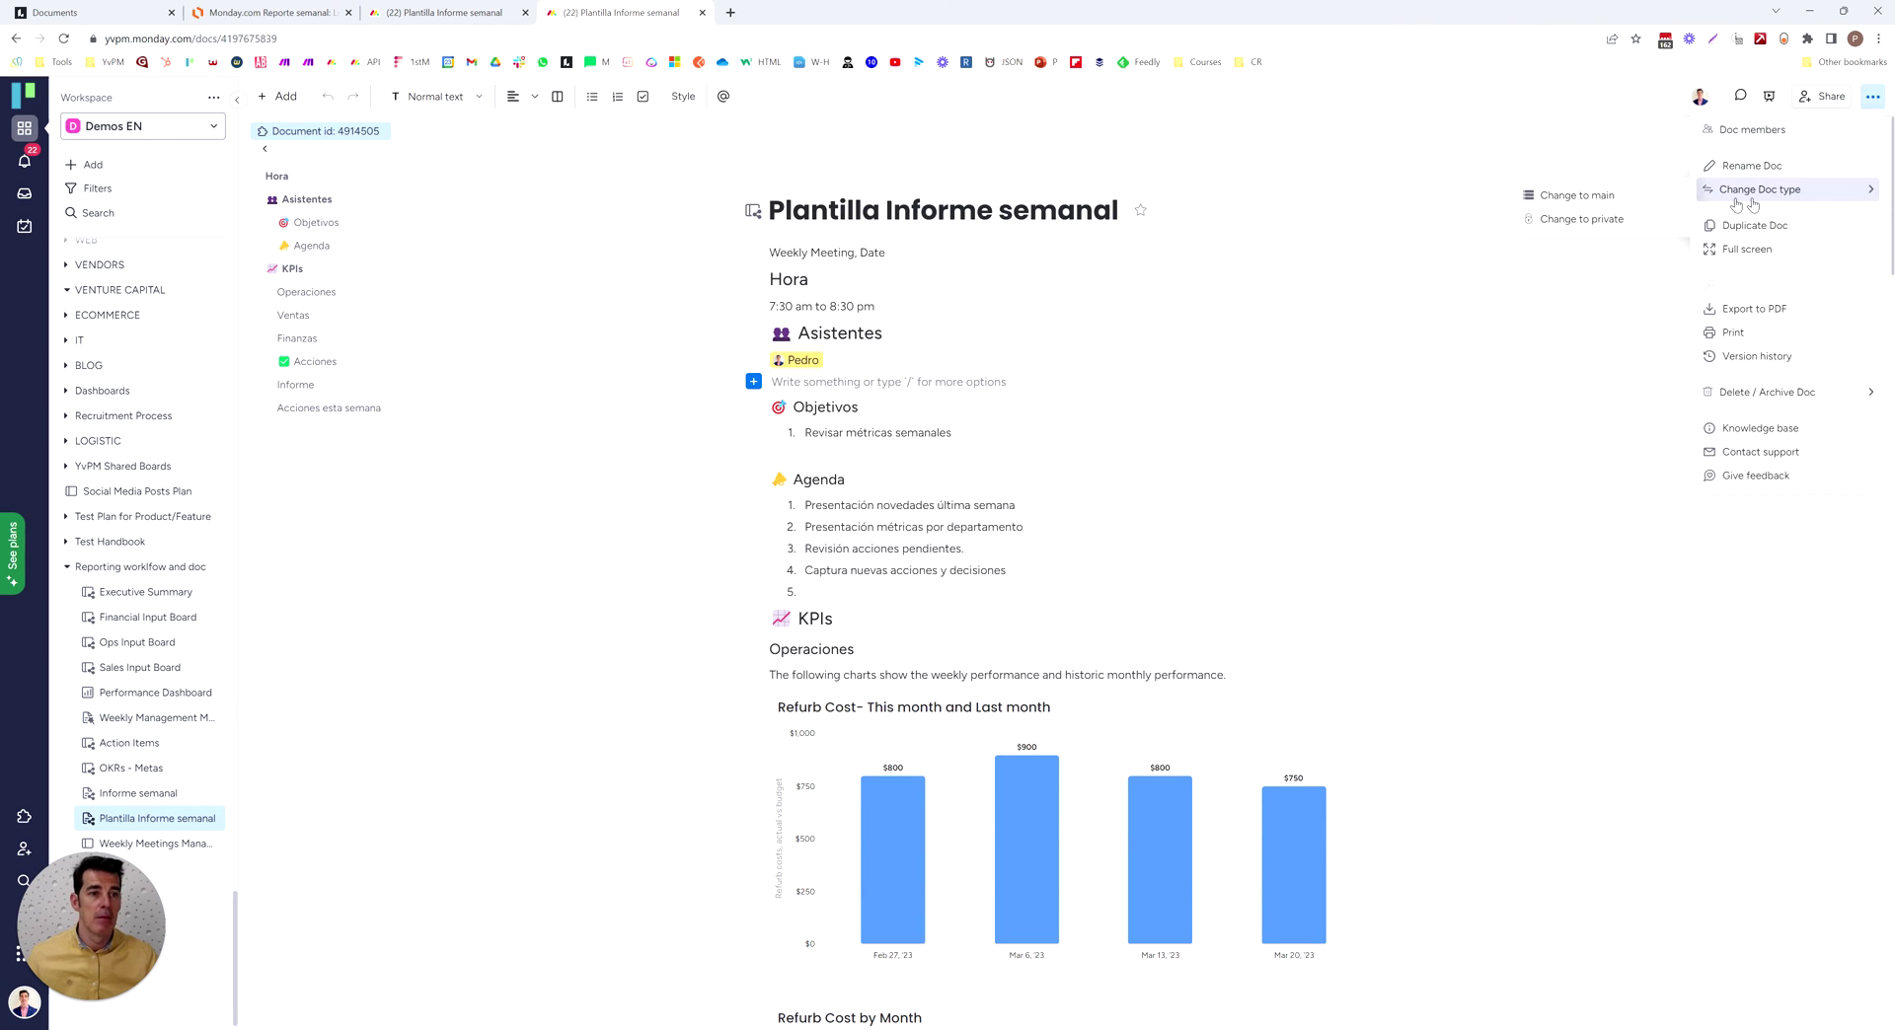
pyautogui.click(1633, 204)
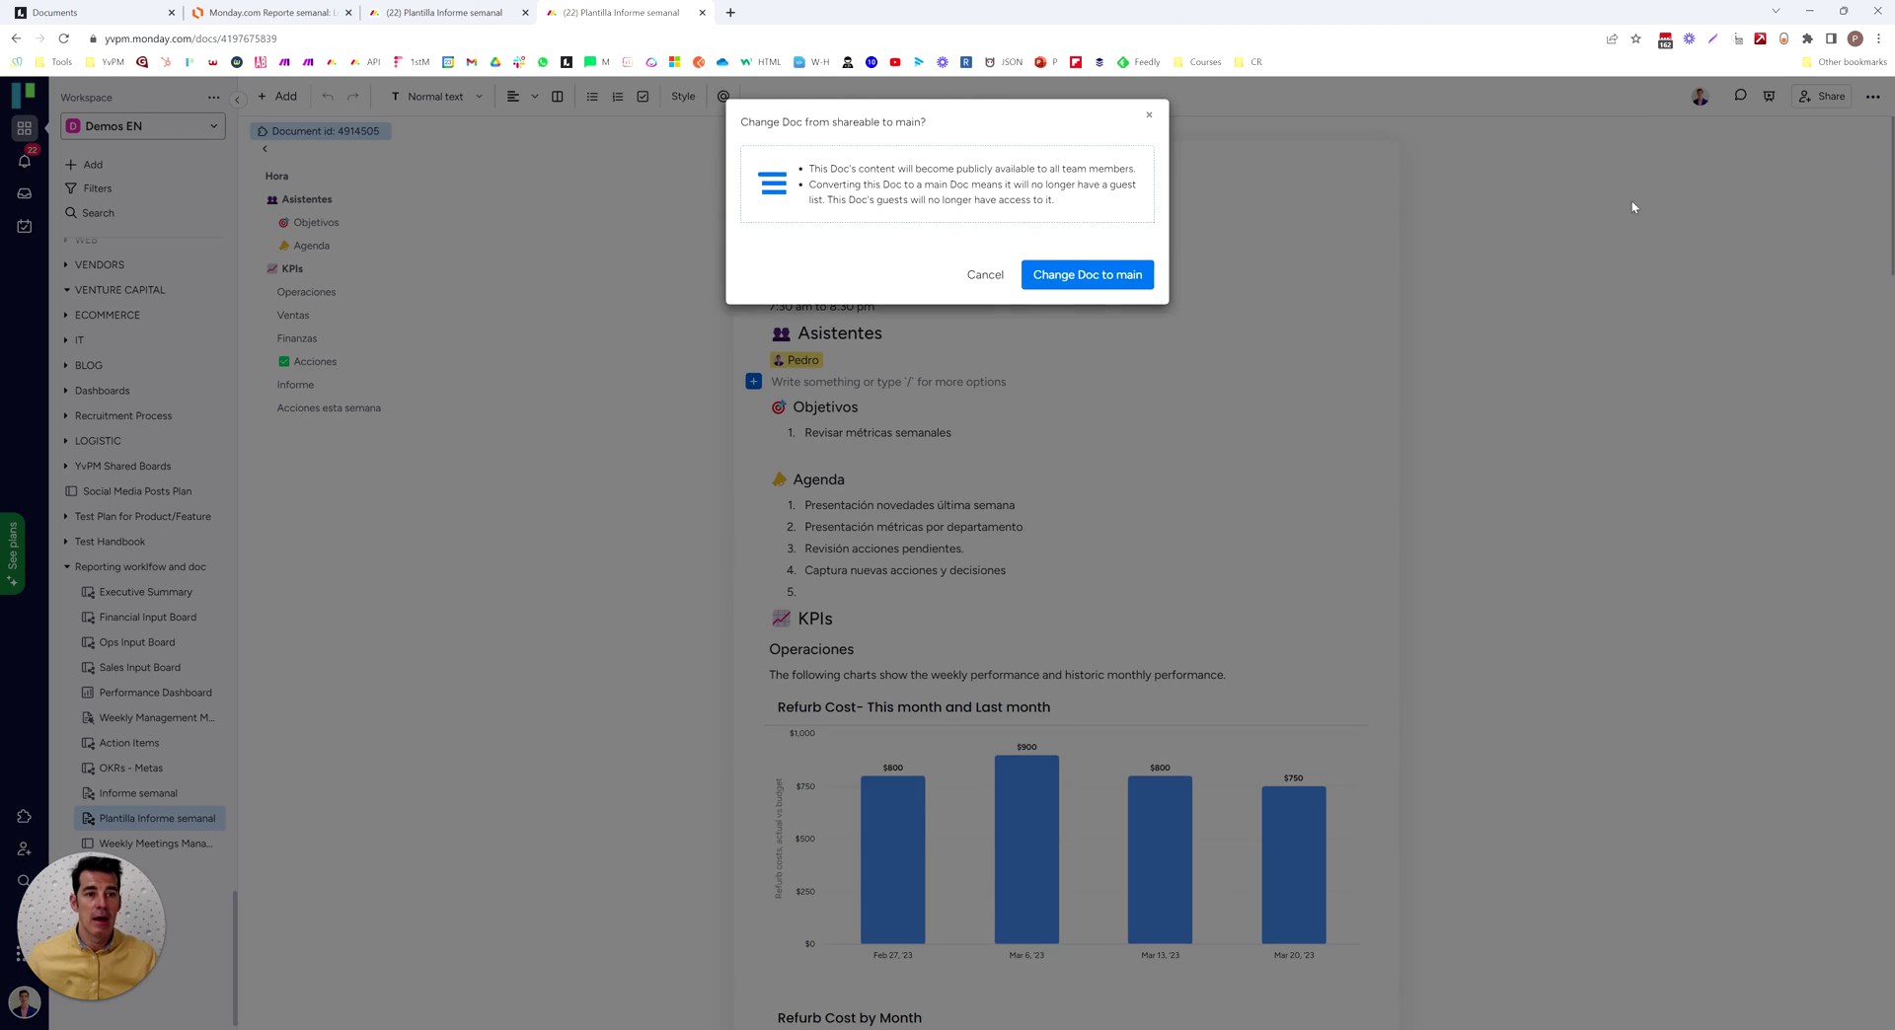
pyautogui.click(1134, 274)
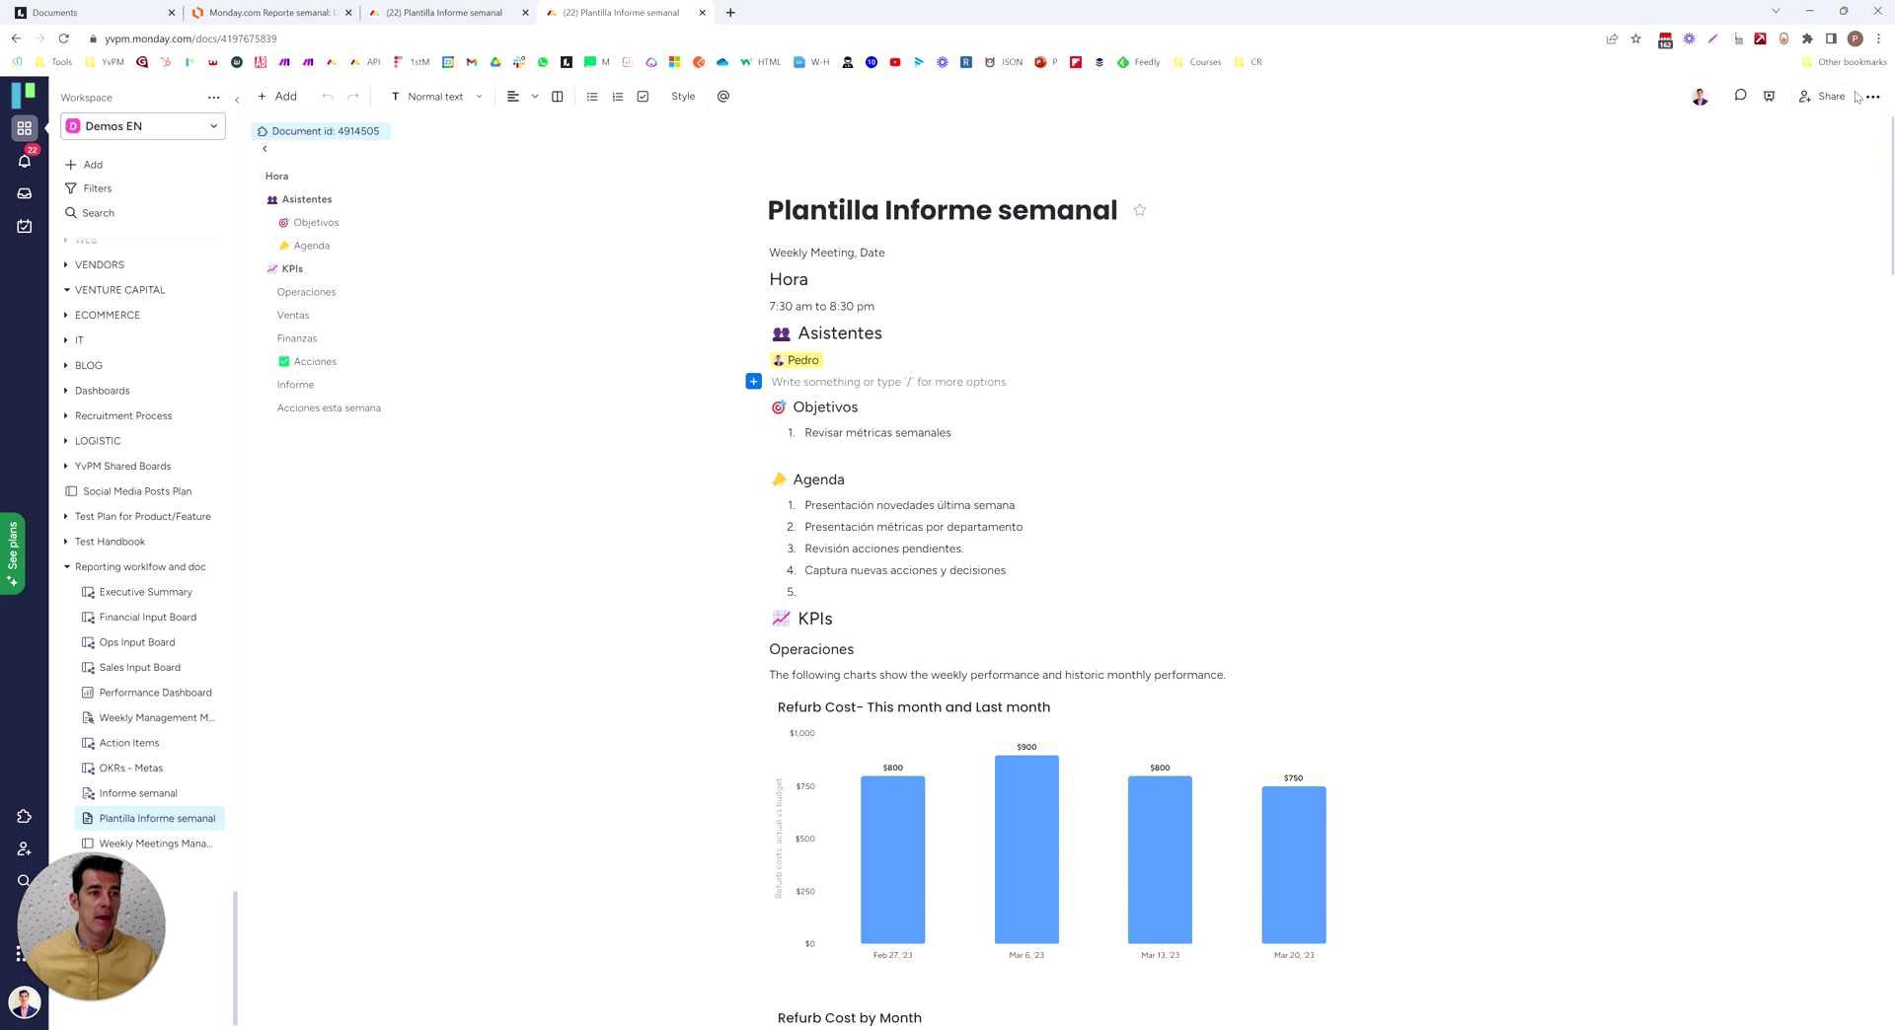
# Save Plantilla Informe semanal as a template, then go to the Weekly Meetings Management board.
pyautogui.click(1872, 97)
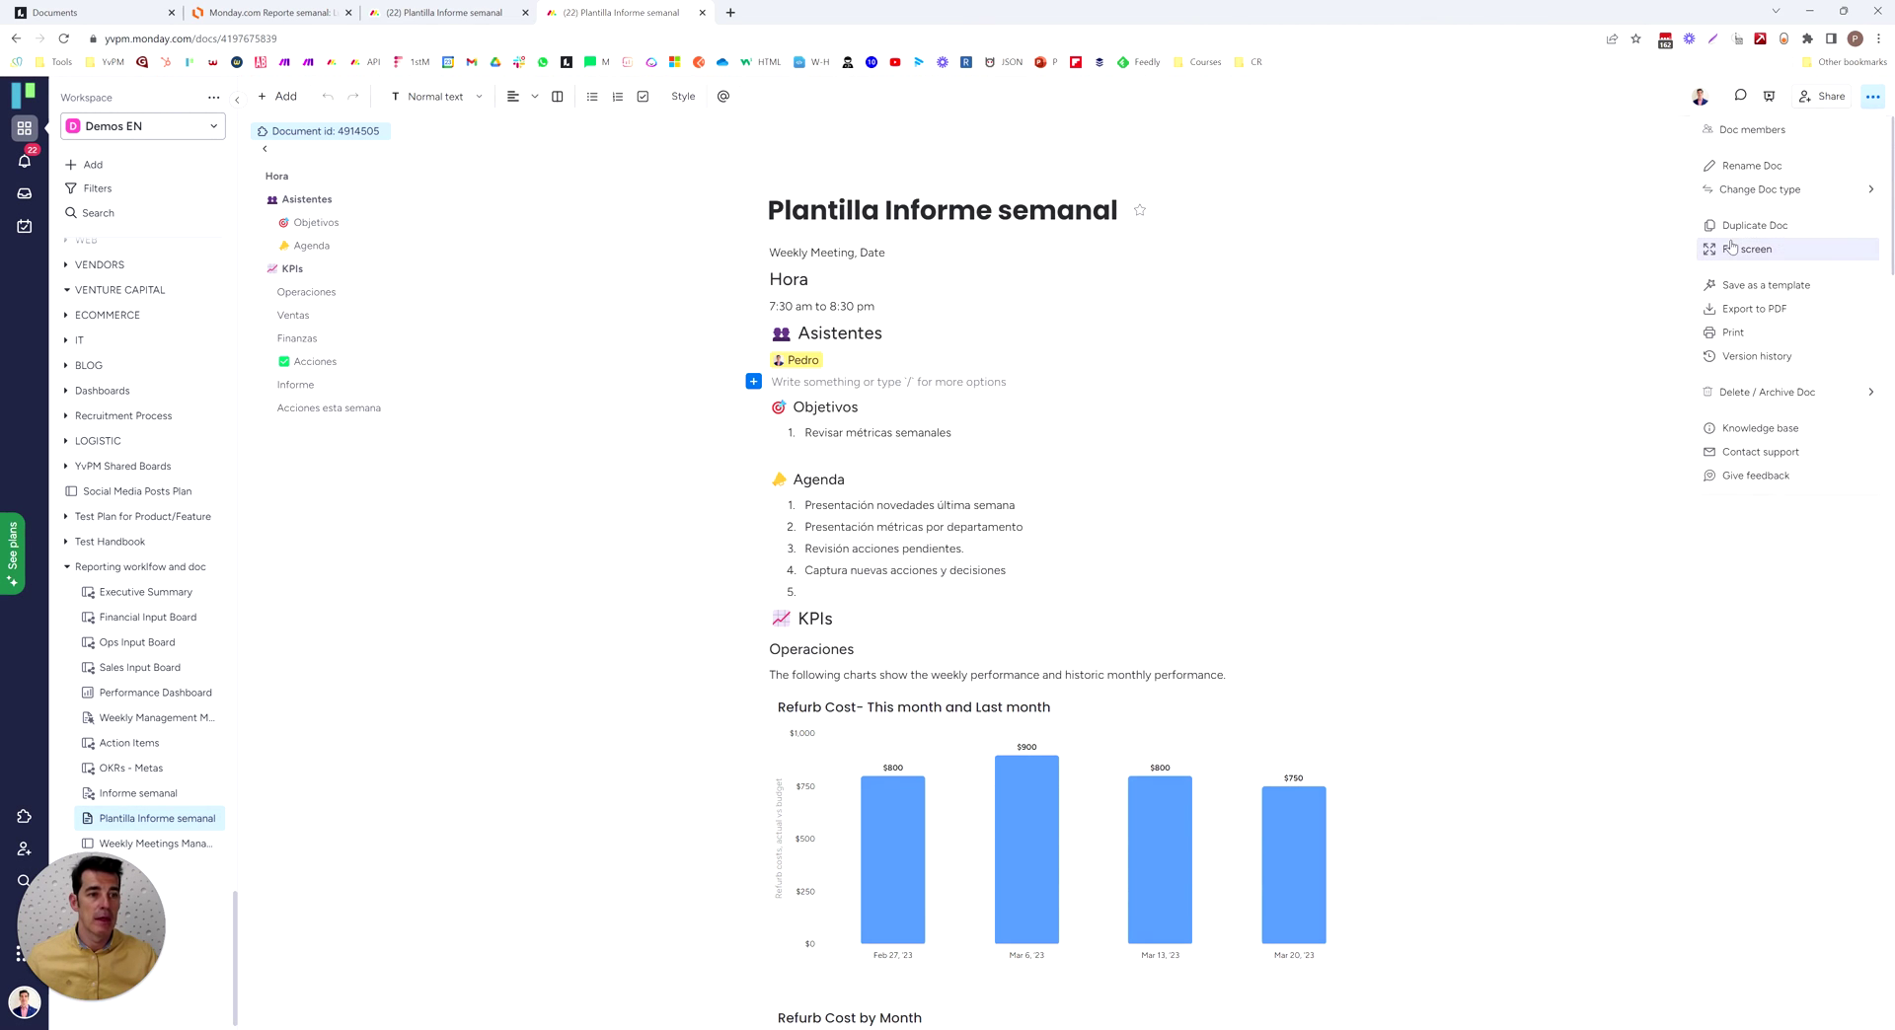
pyautogui.click(1729, 287)
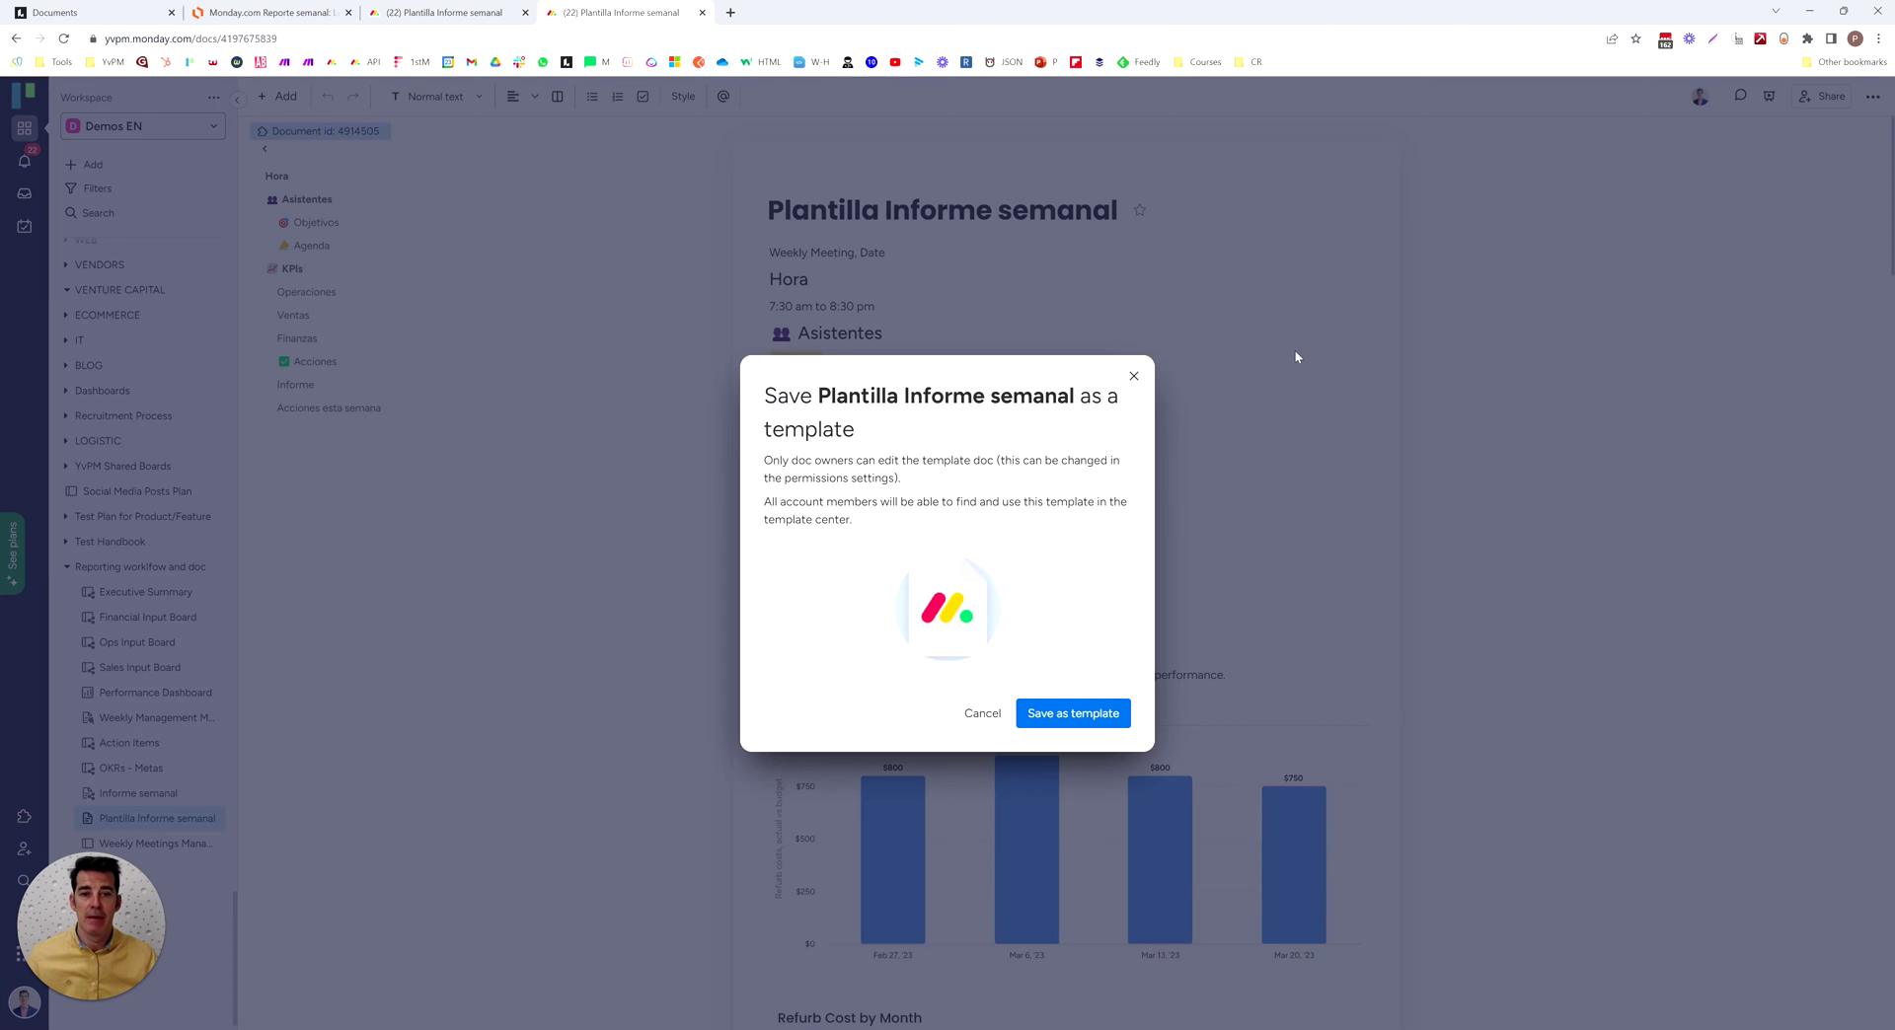
pyautogui.click(1095, 718)
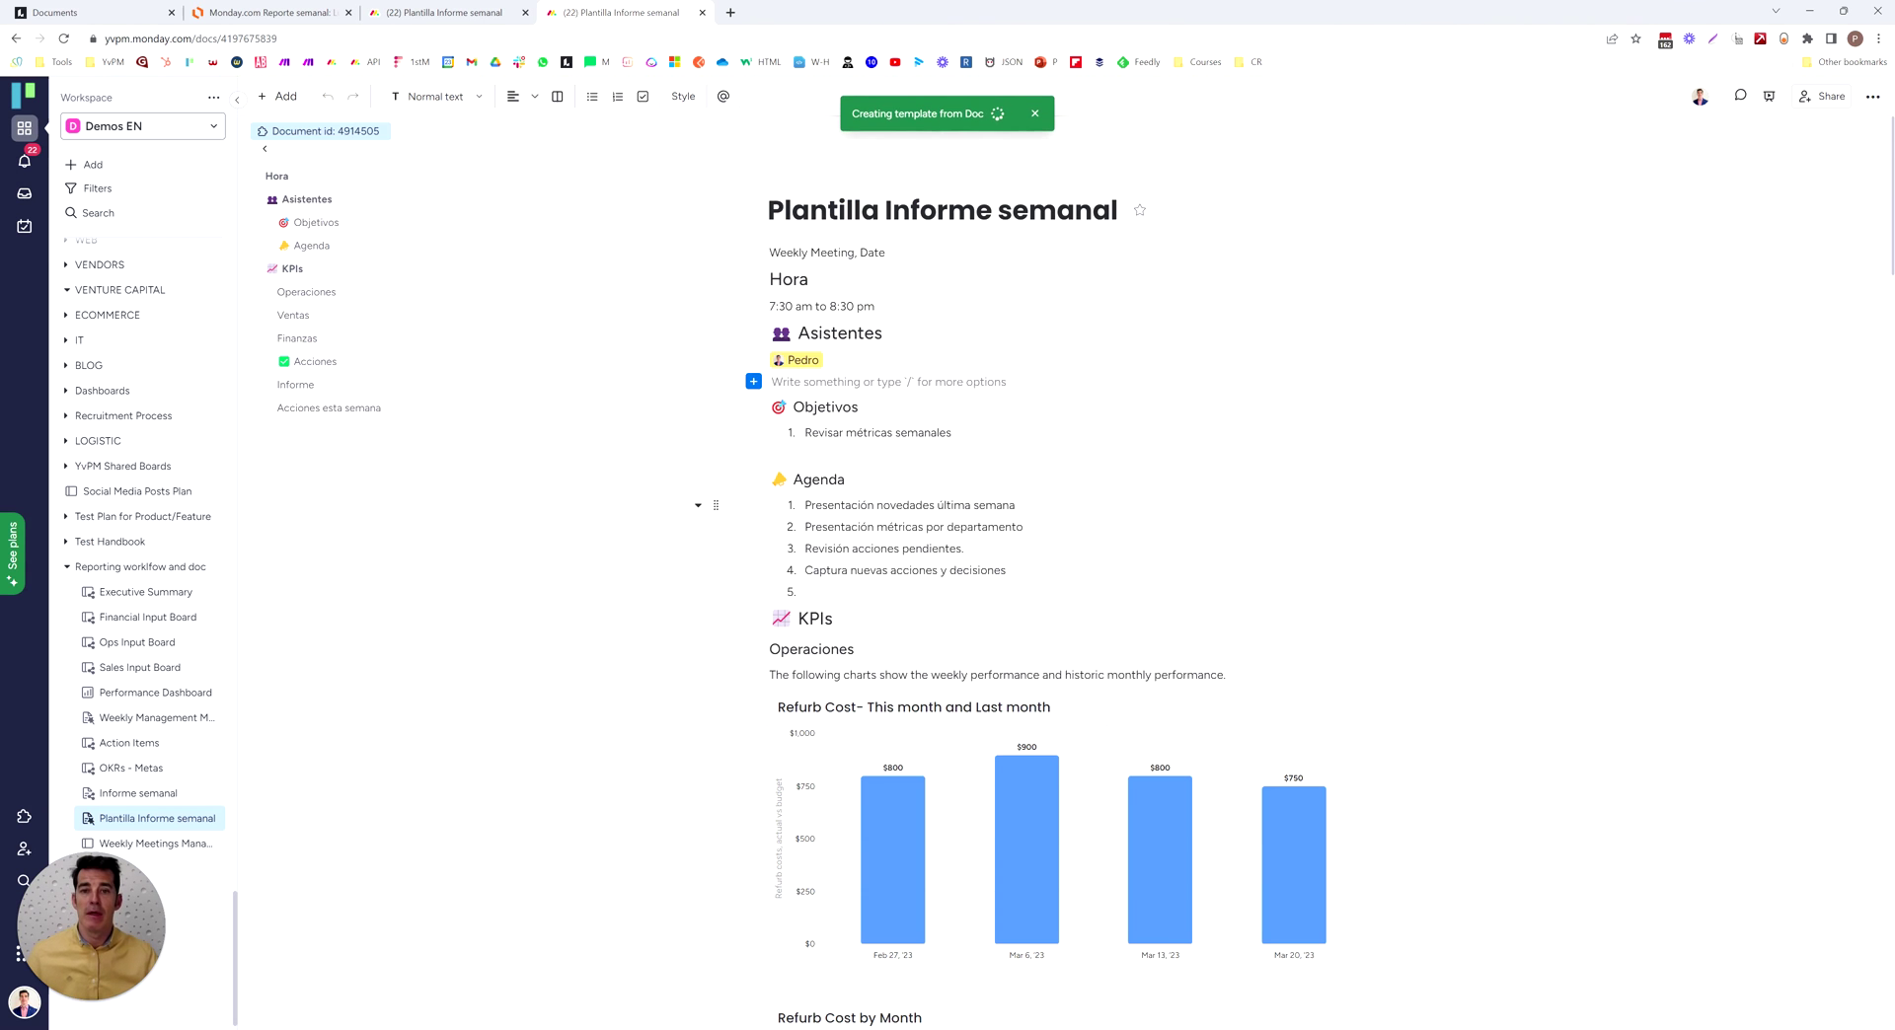
pyautogui.click(156, 844)
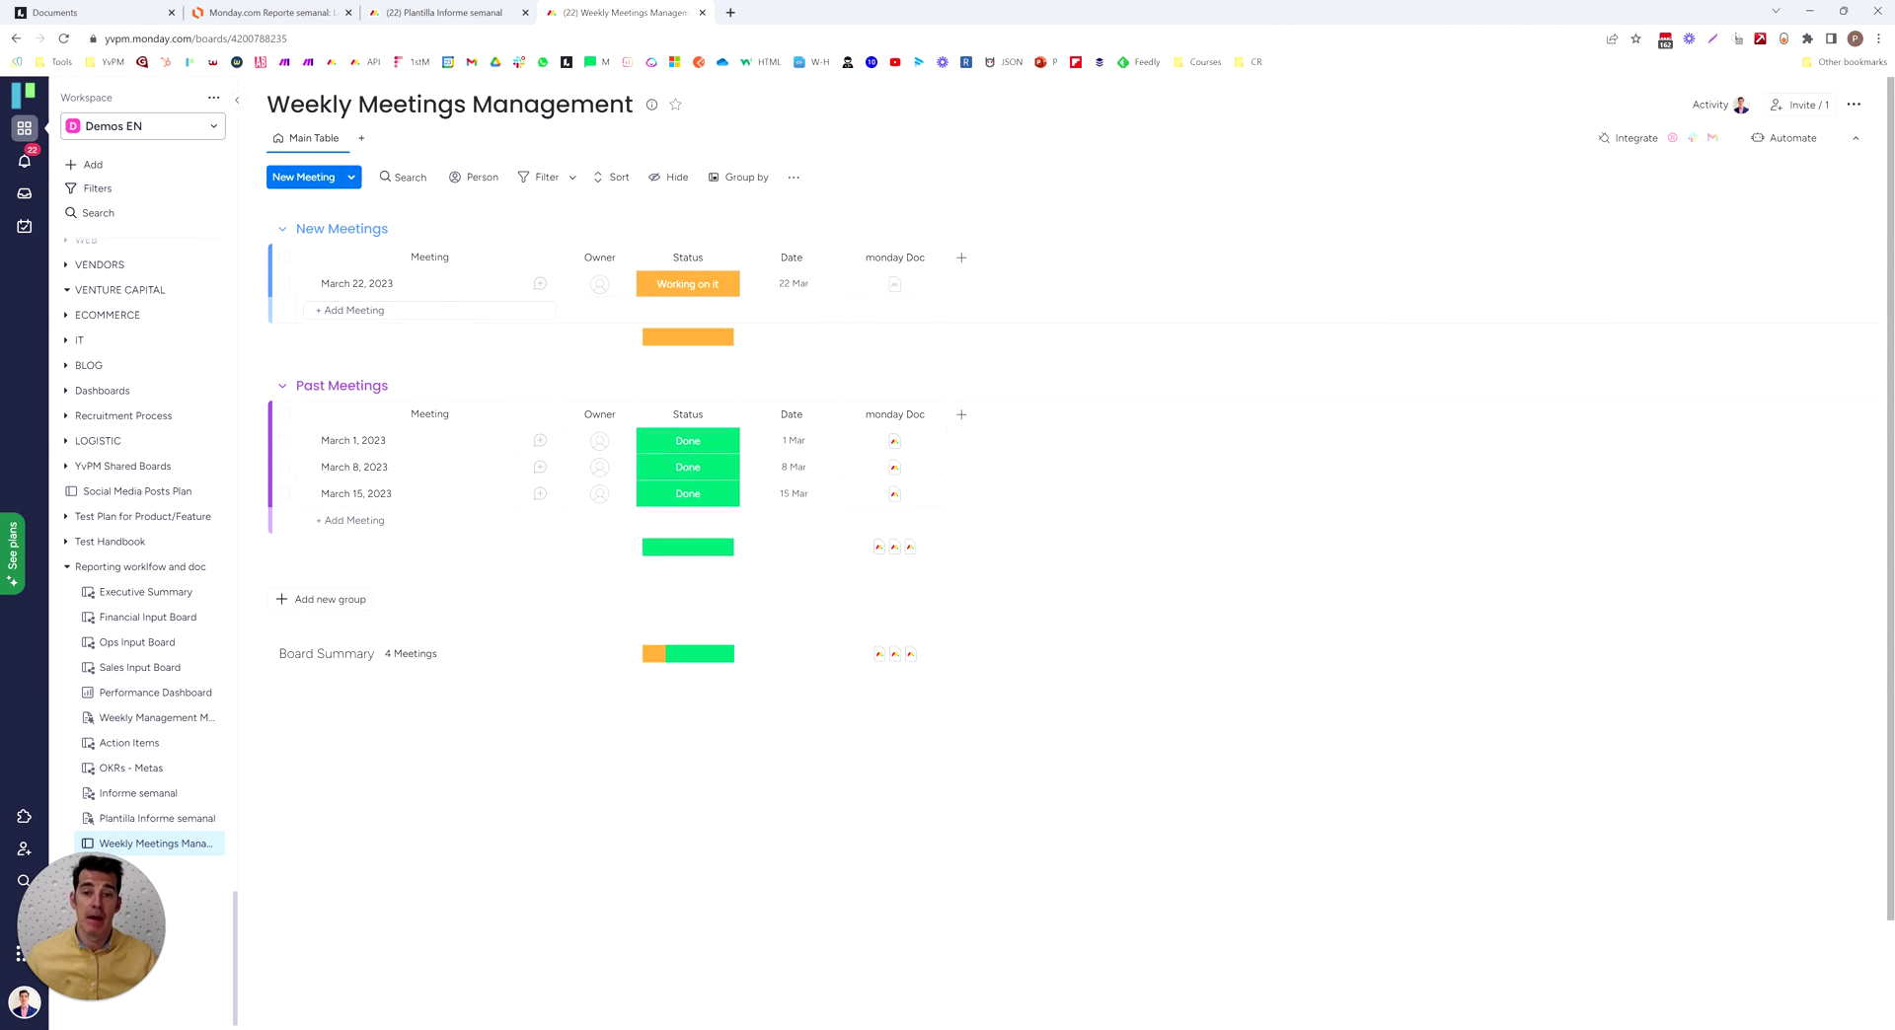
# Create a blank doc in the March 22, 2023 meeting's monday Doc cell and view column types.
pyautogui.click(897, 291)
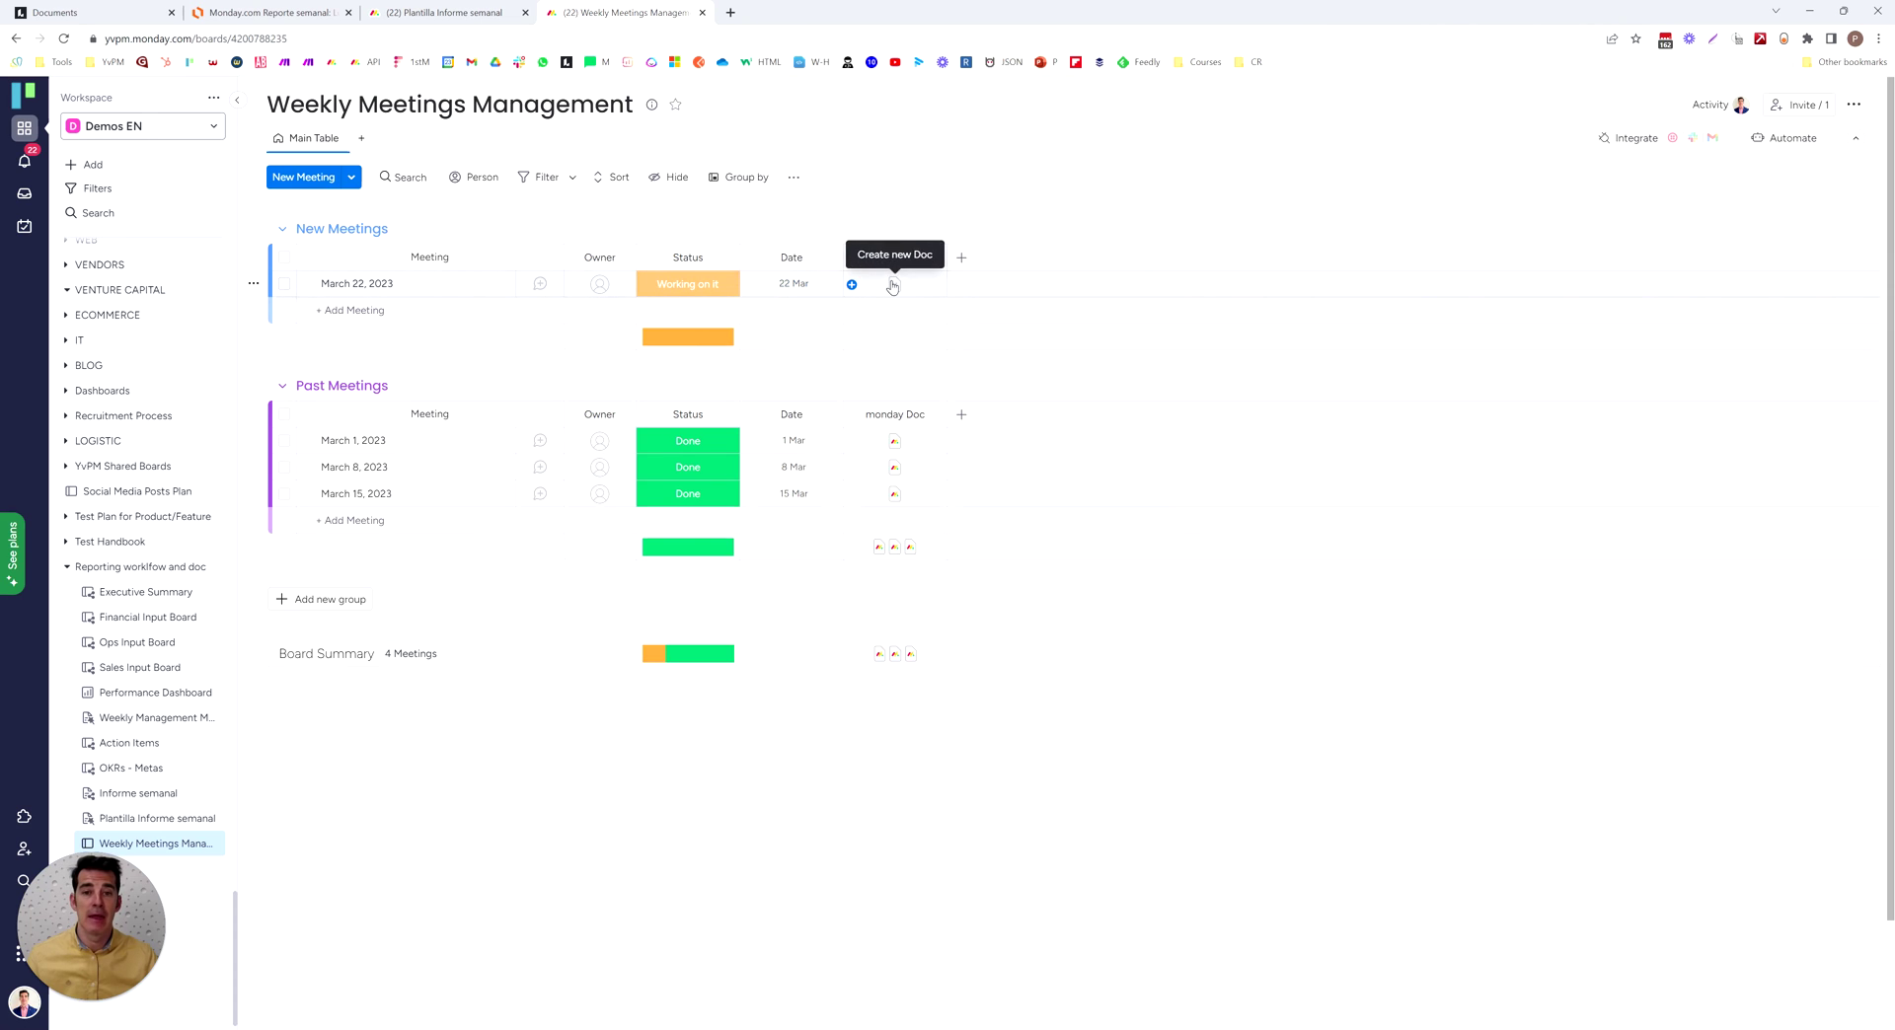
pyautogui.click(961, 258)
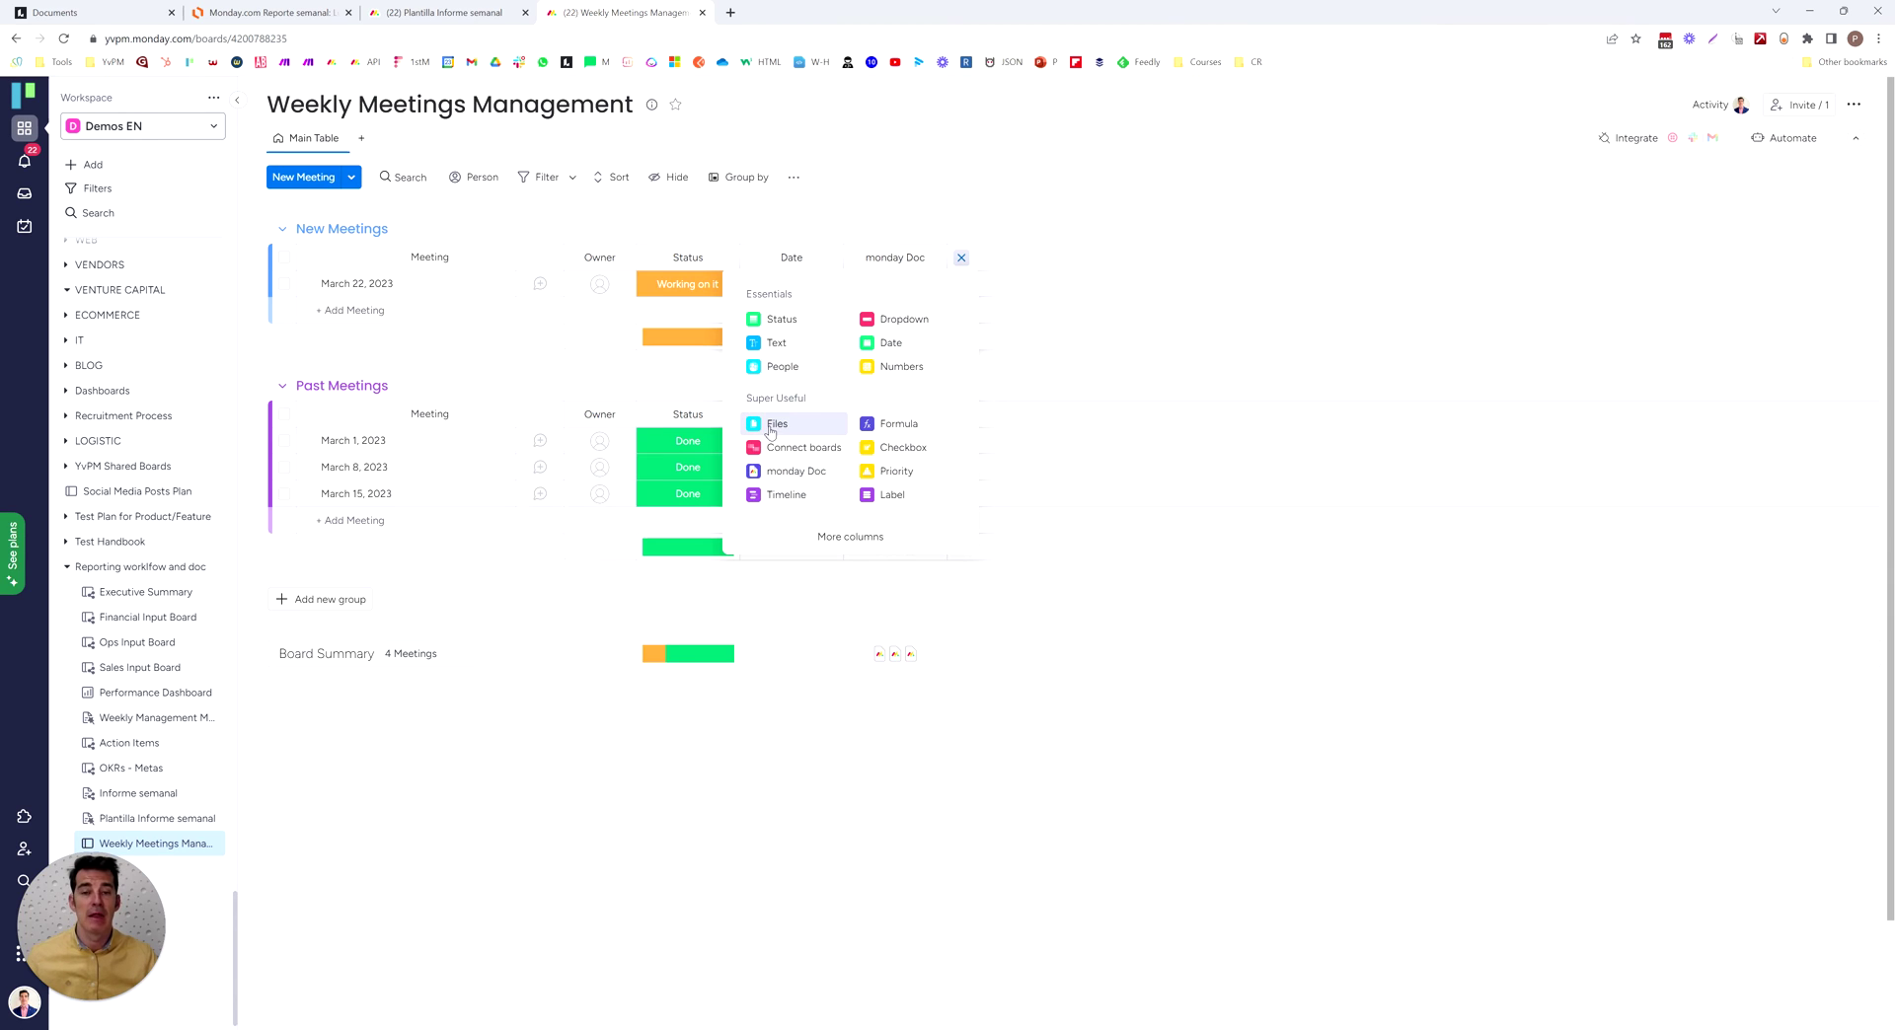
# Close the column picker and doc overlay, then delete the March 22 meeting's blank Untitled doc.
pyautogui.click(665, 371)
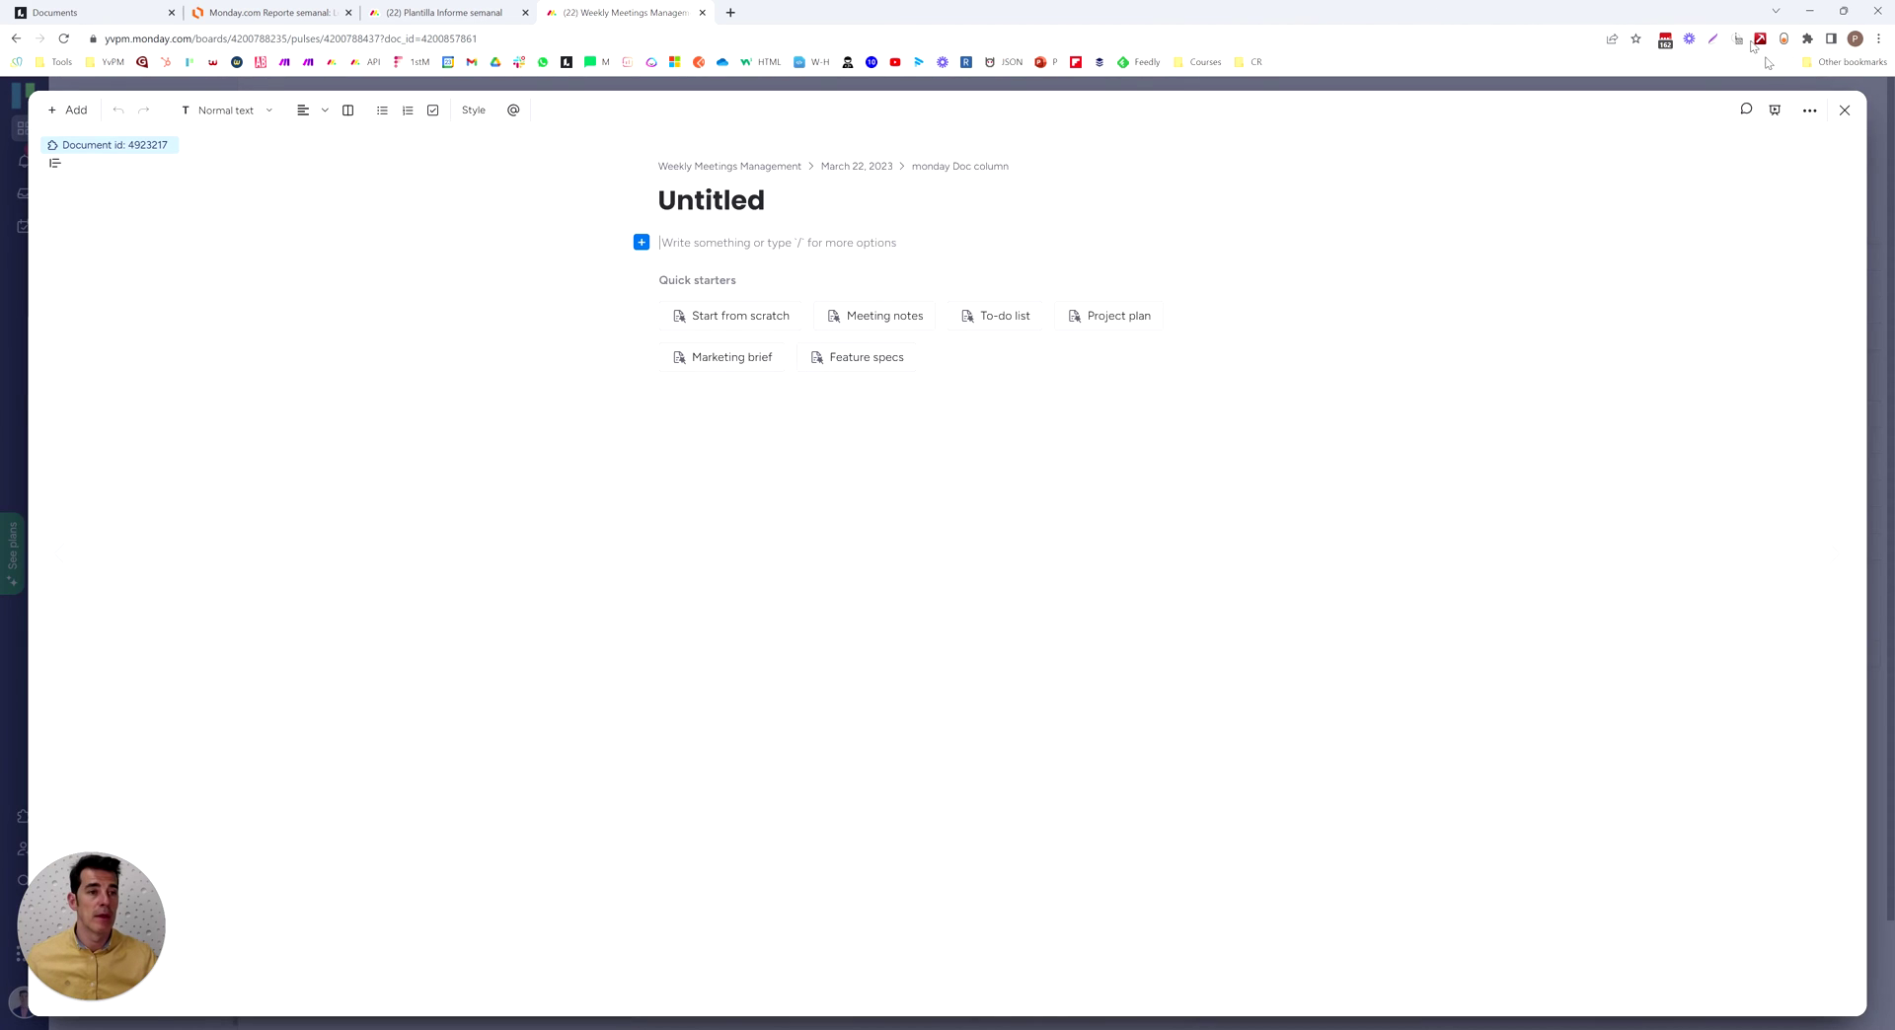
pyautogui.click(1845, 111)
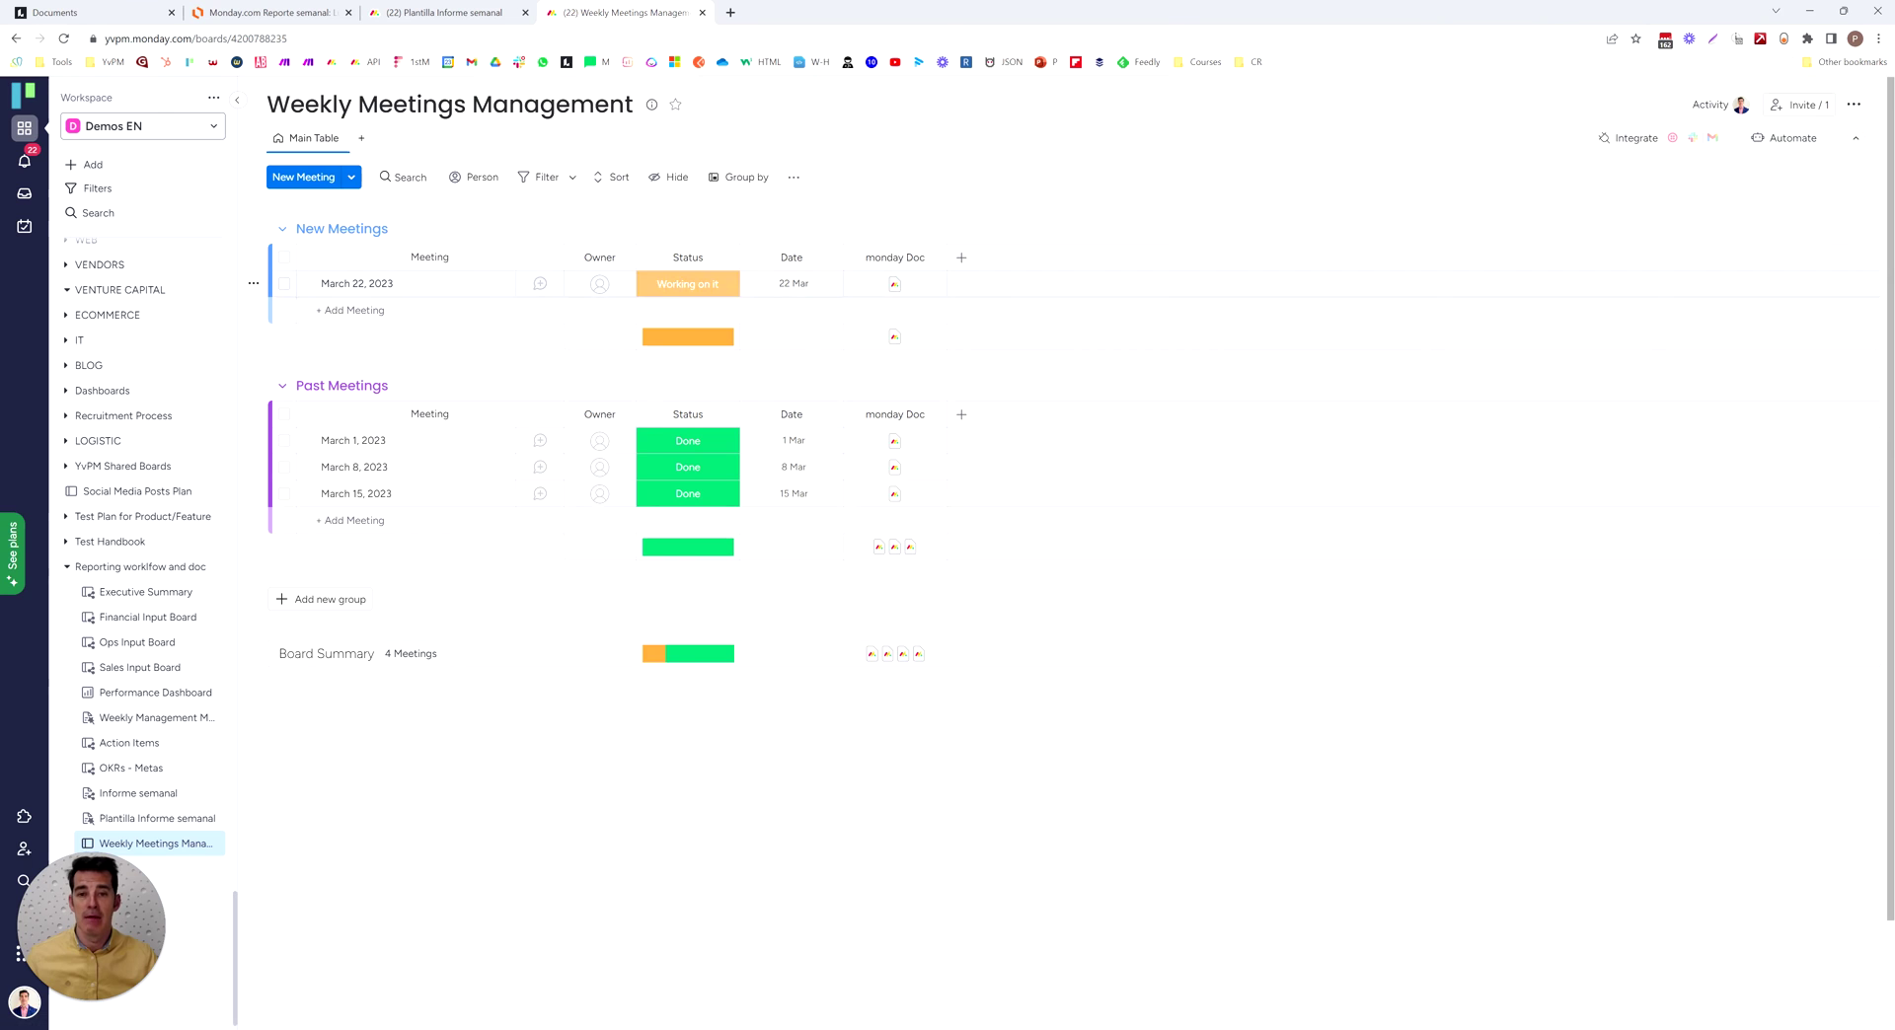
pyautogui.click(938, 286)
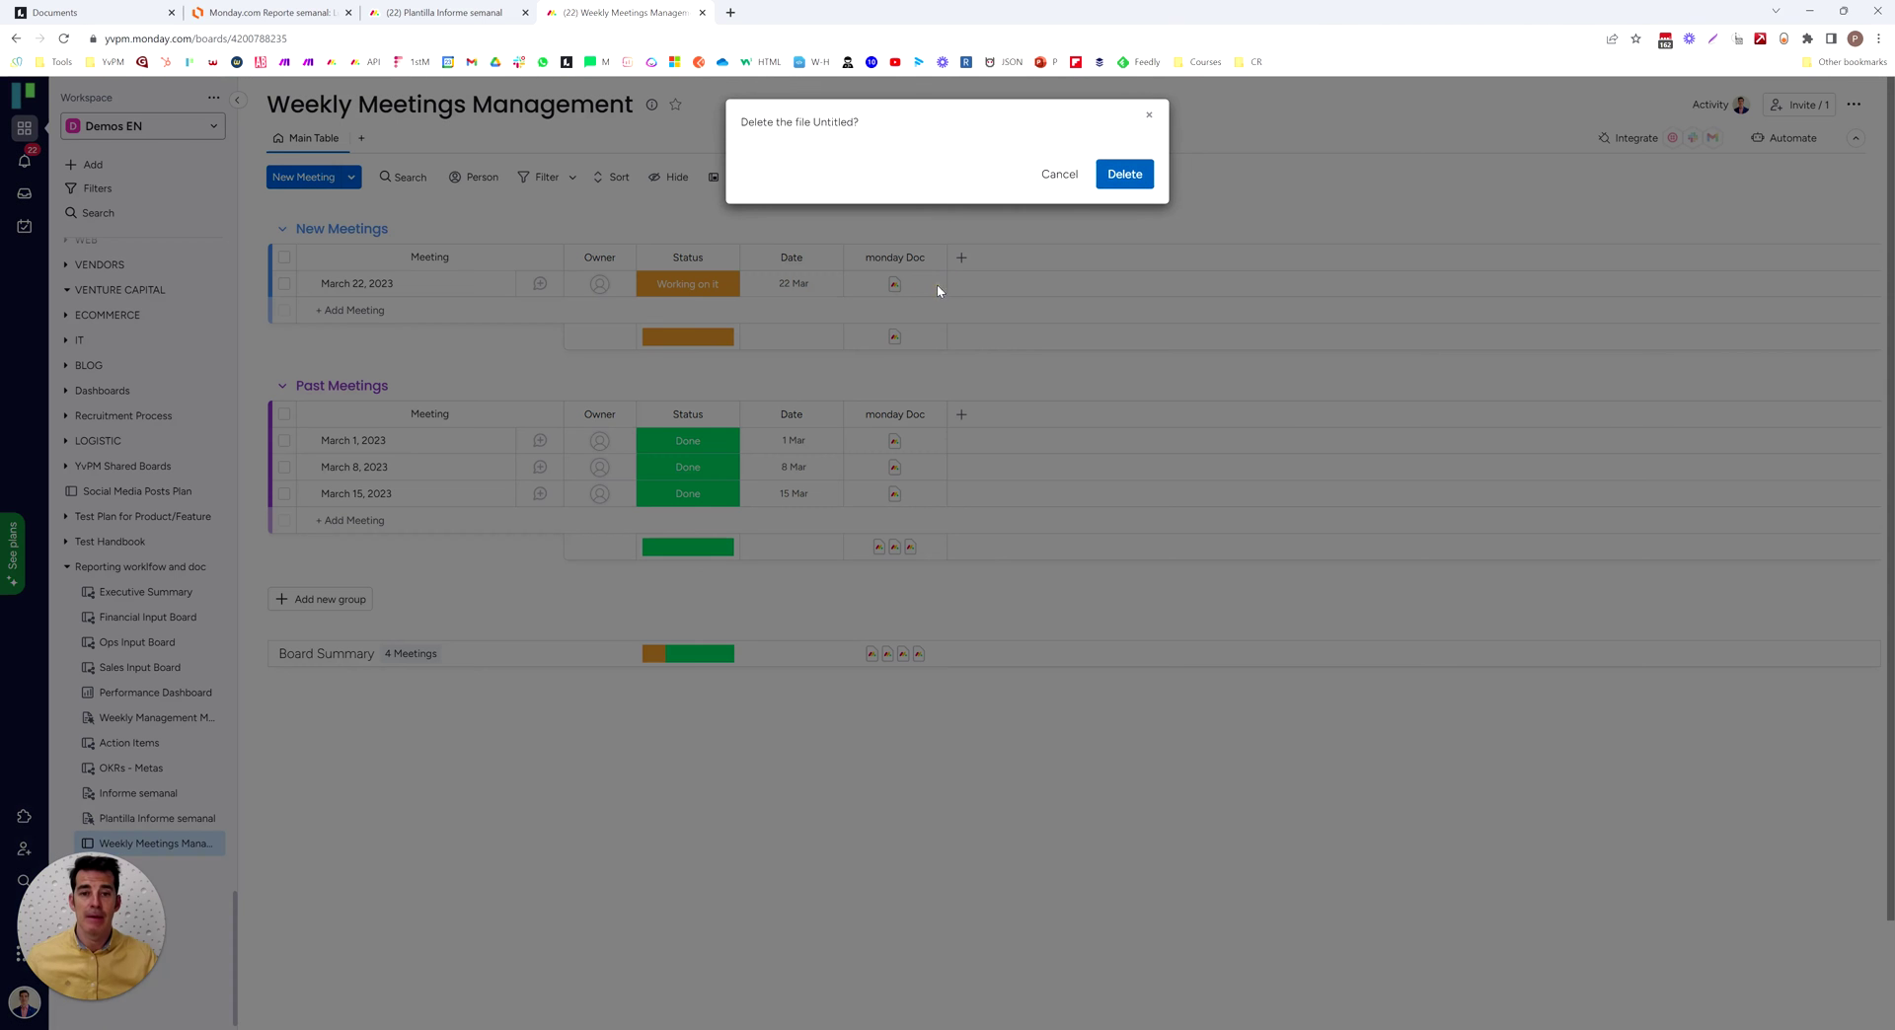
pyautogui.click(1117, 175)
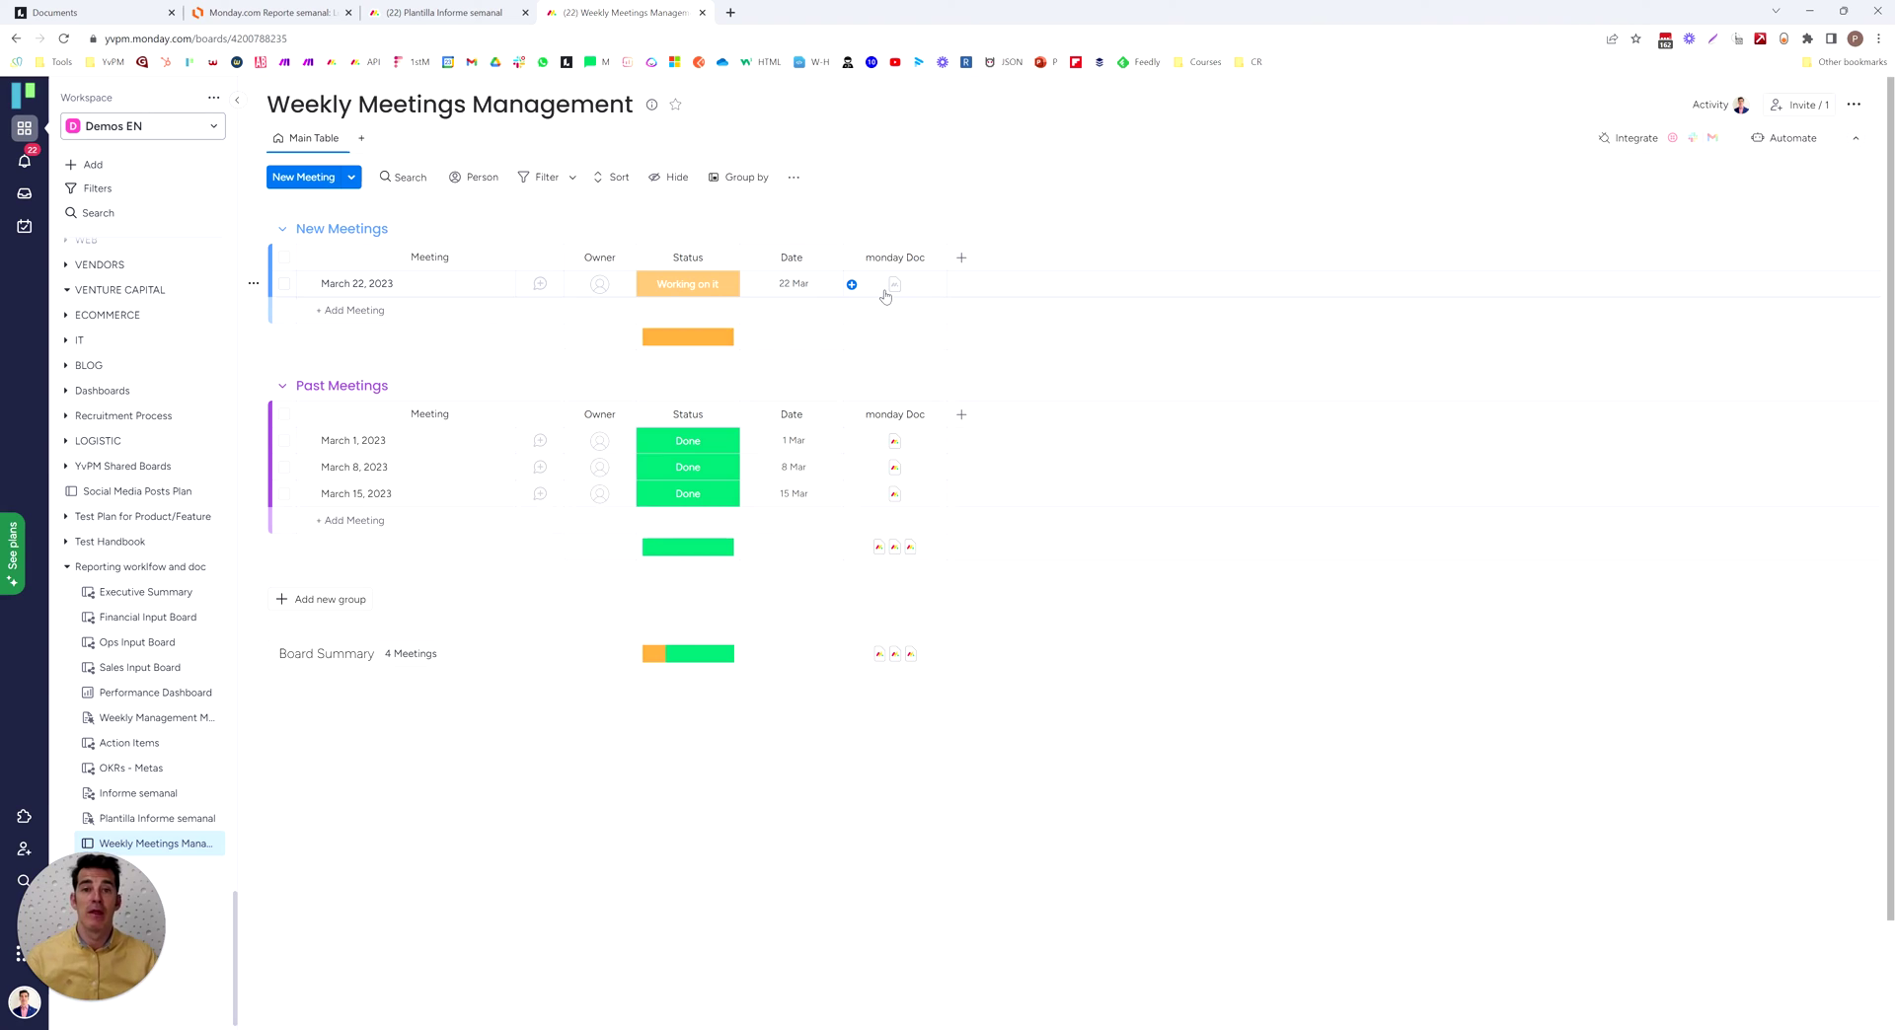
# Set the monday Doc column's template to the saved Plantilla Informe semanal template.
pyautogui.moveTo(894, 258)
pyautogui.click(934, 257)
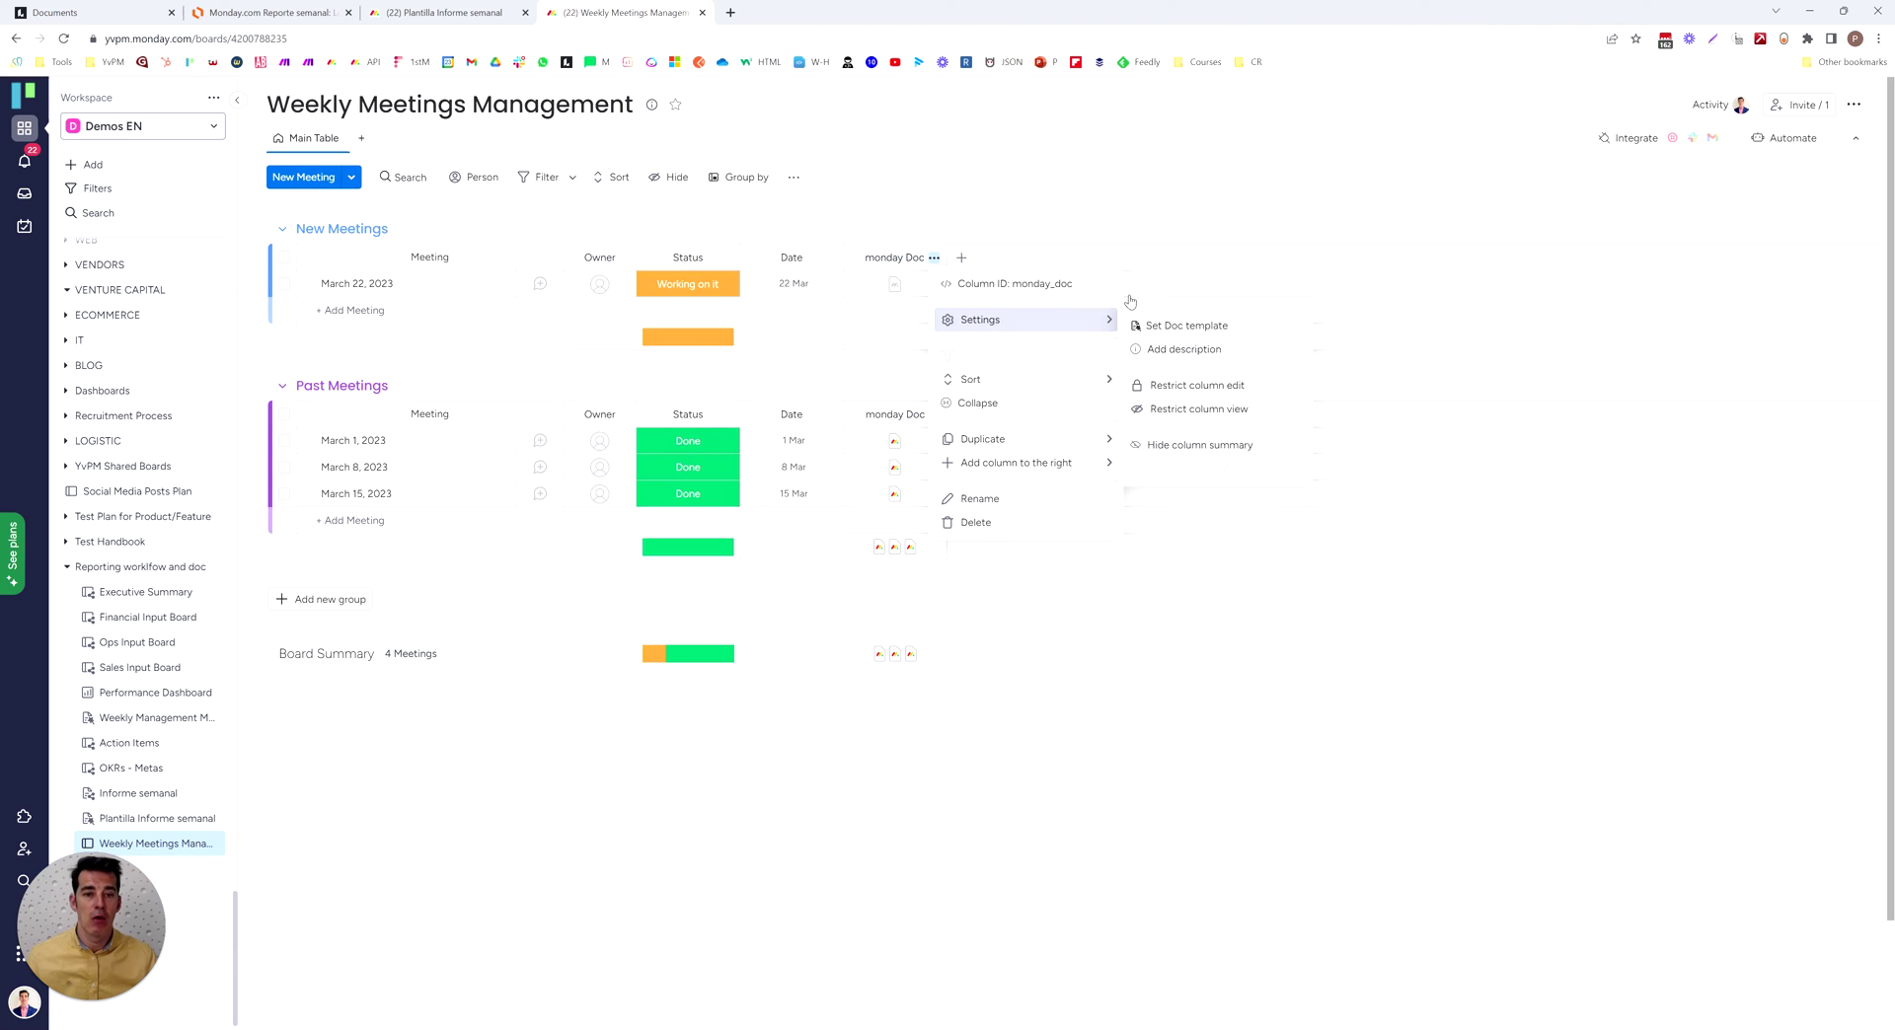
pyautogui.moveTo(980, 320)
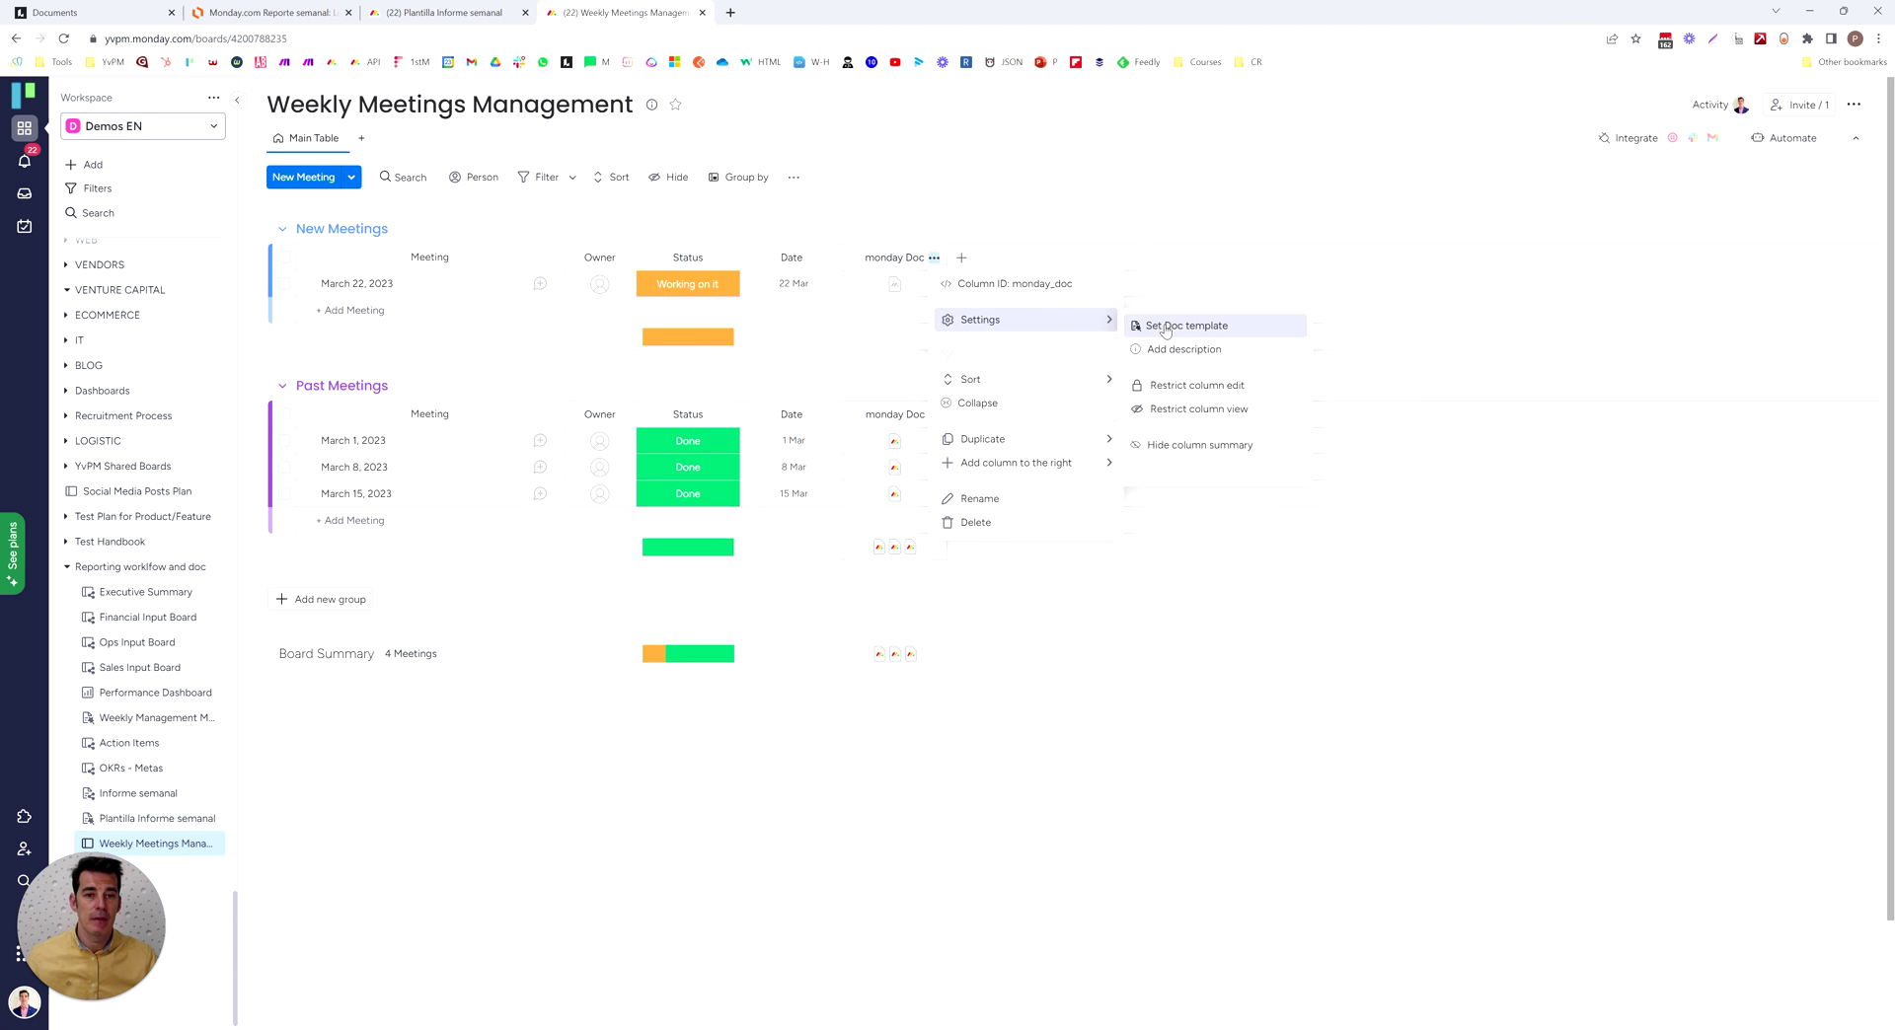
pyautogui.click(1166, 330)
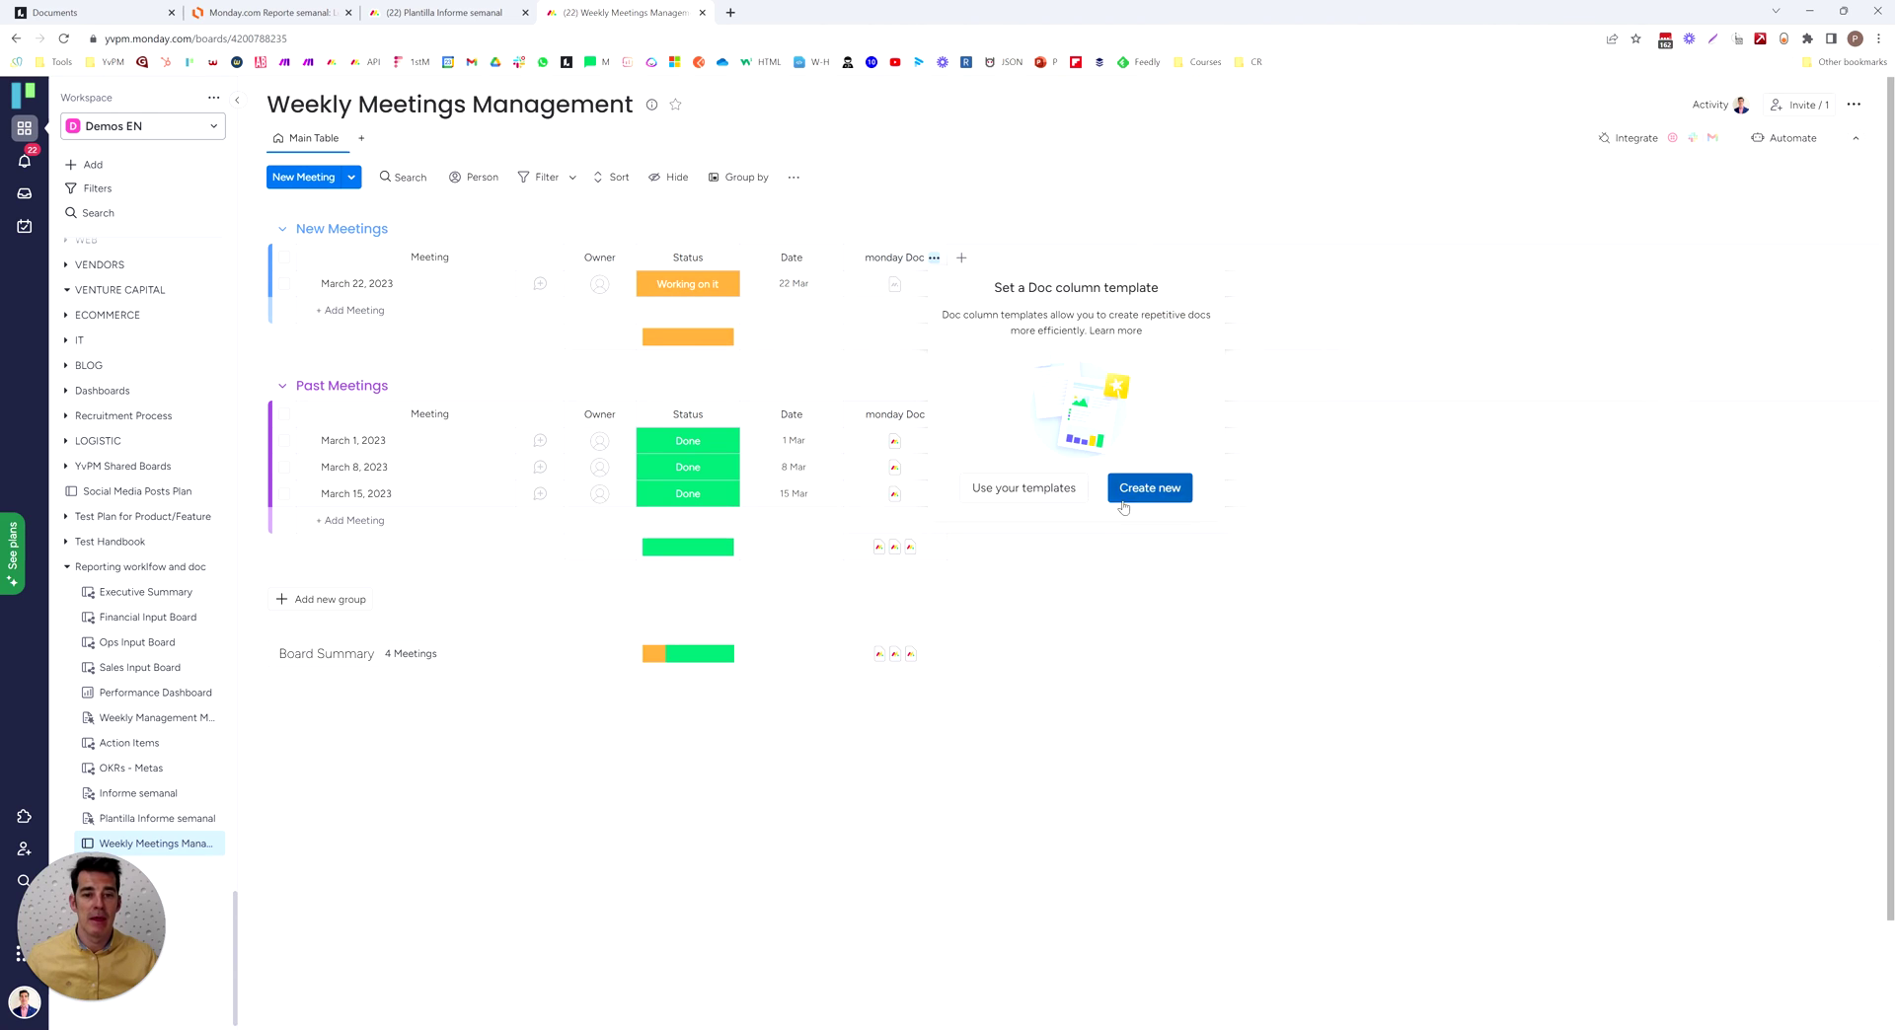
pyautogui.click(1012, 501)
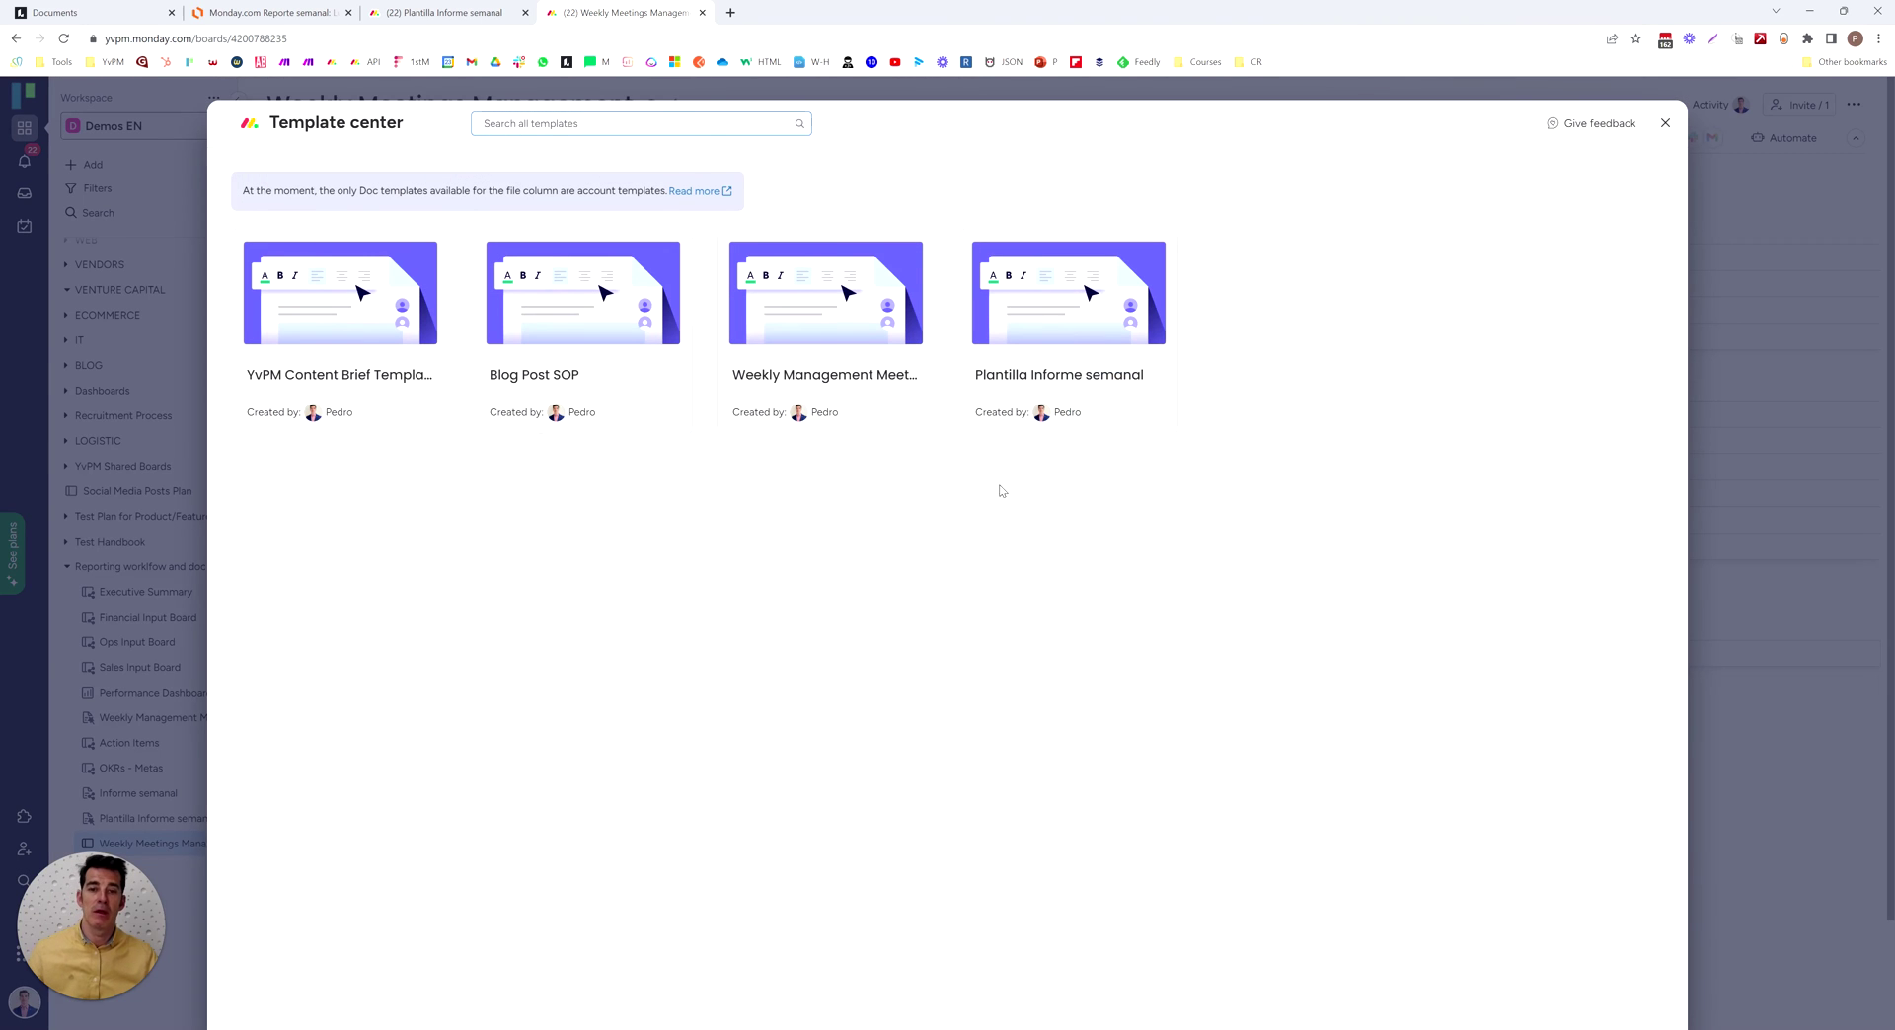
pyautogui.click(1040, 384)
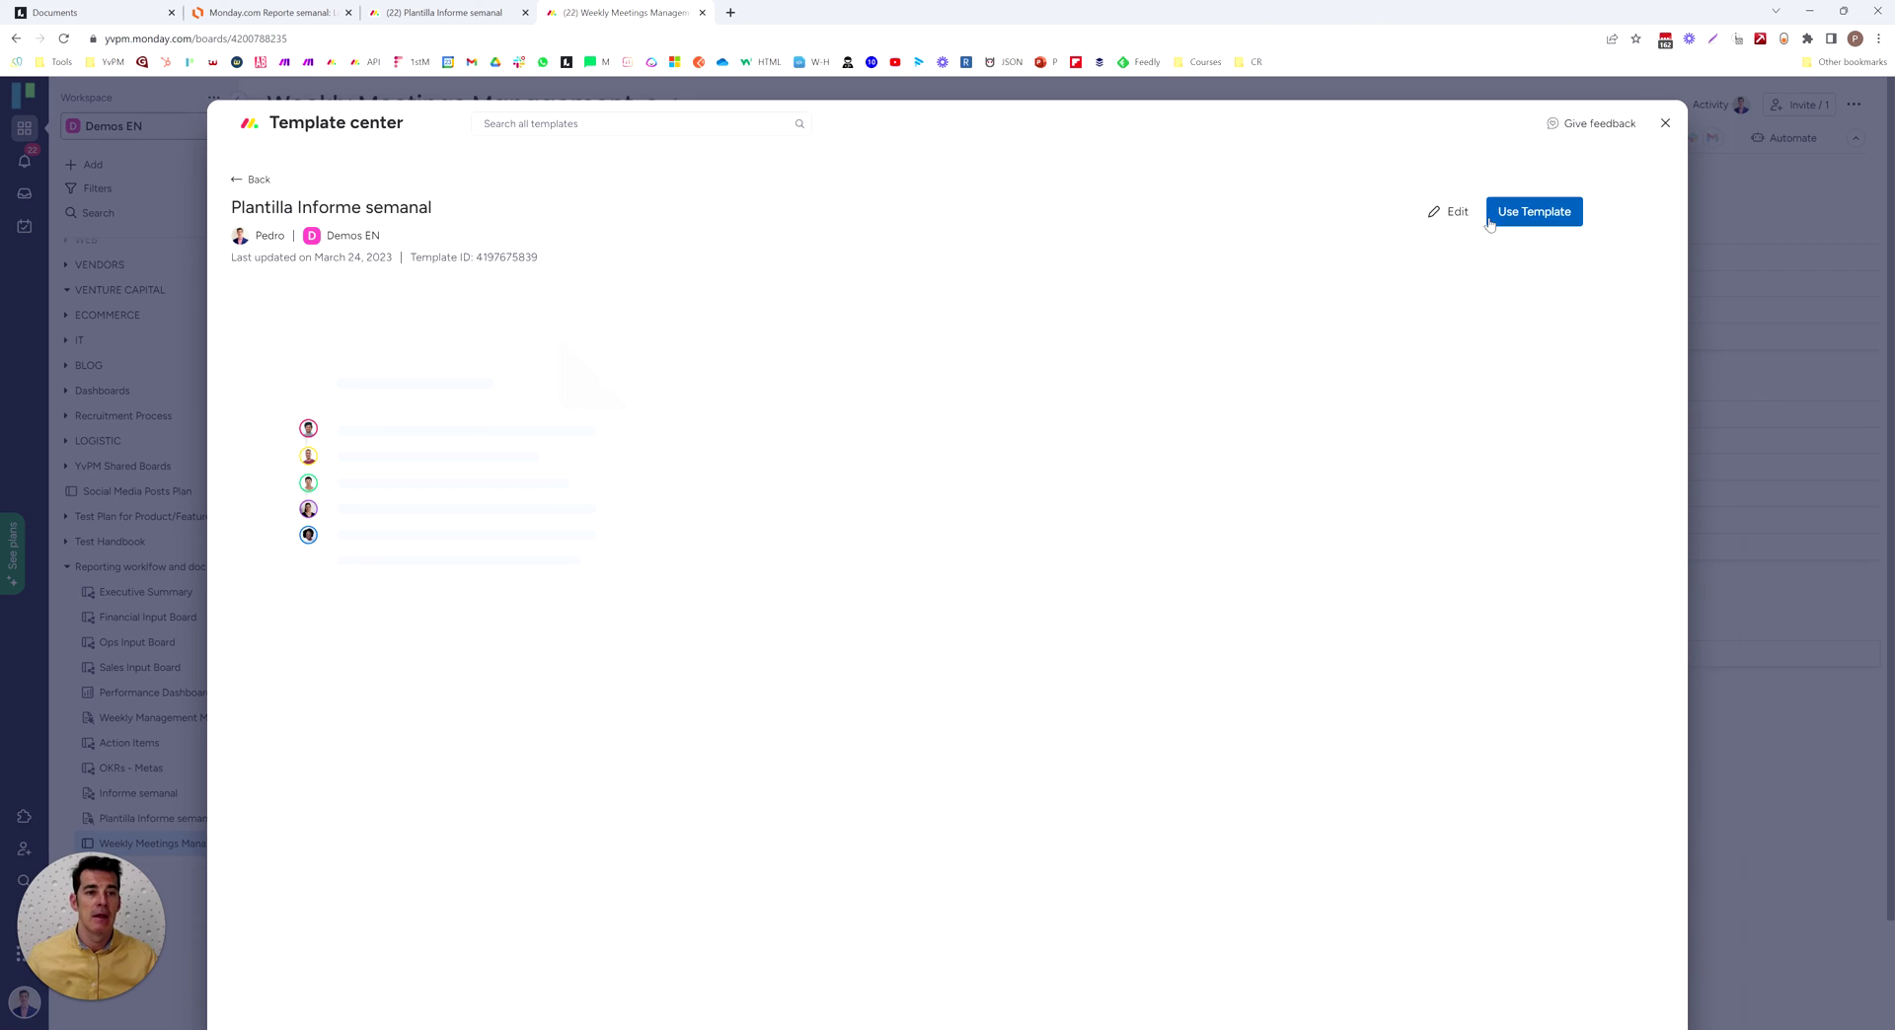
pyautogui.click(1541, 219)
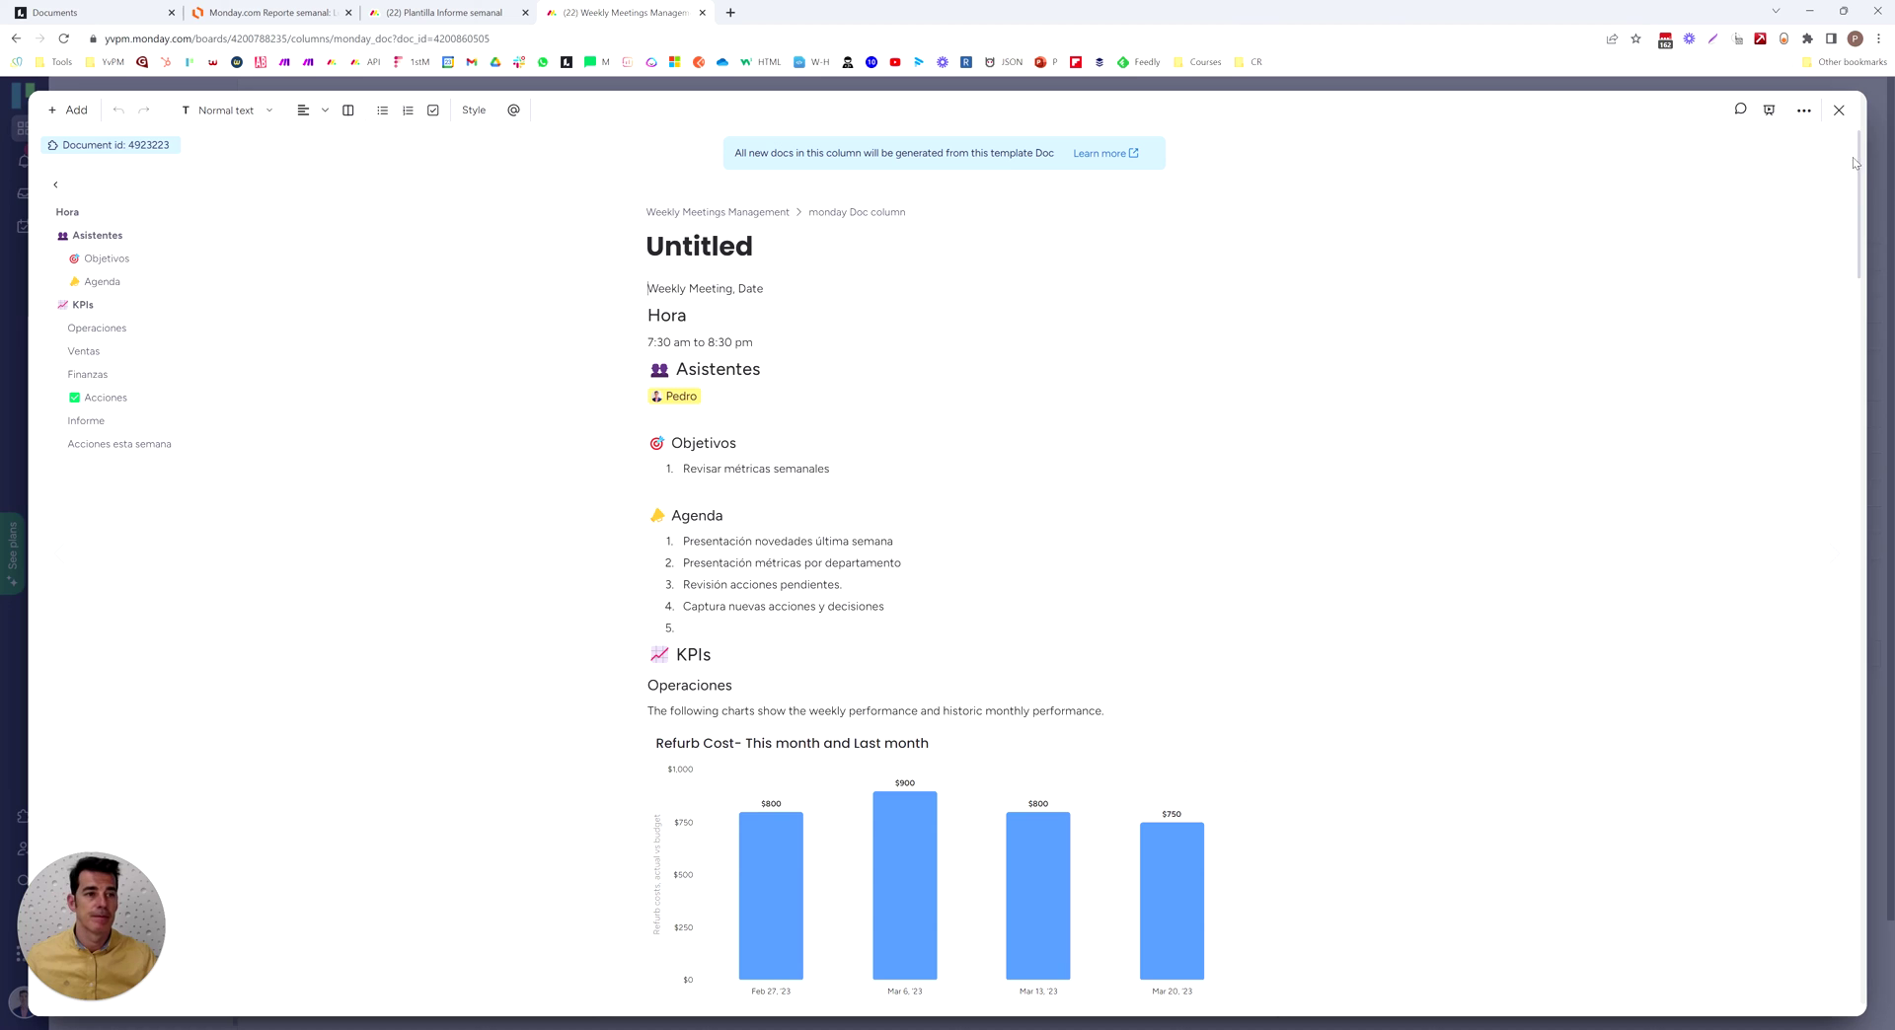
pyautogui.click(1837, 110)
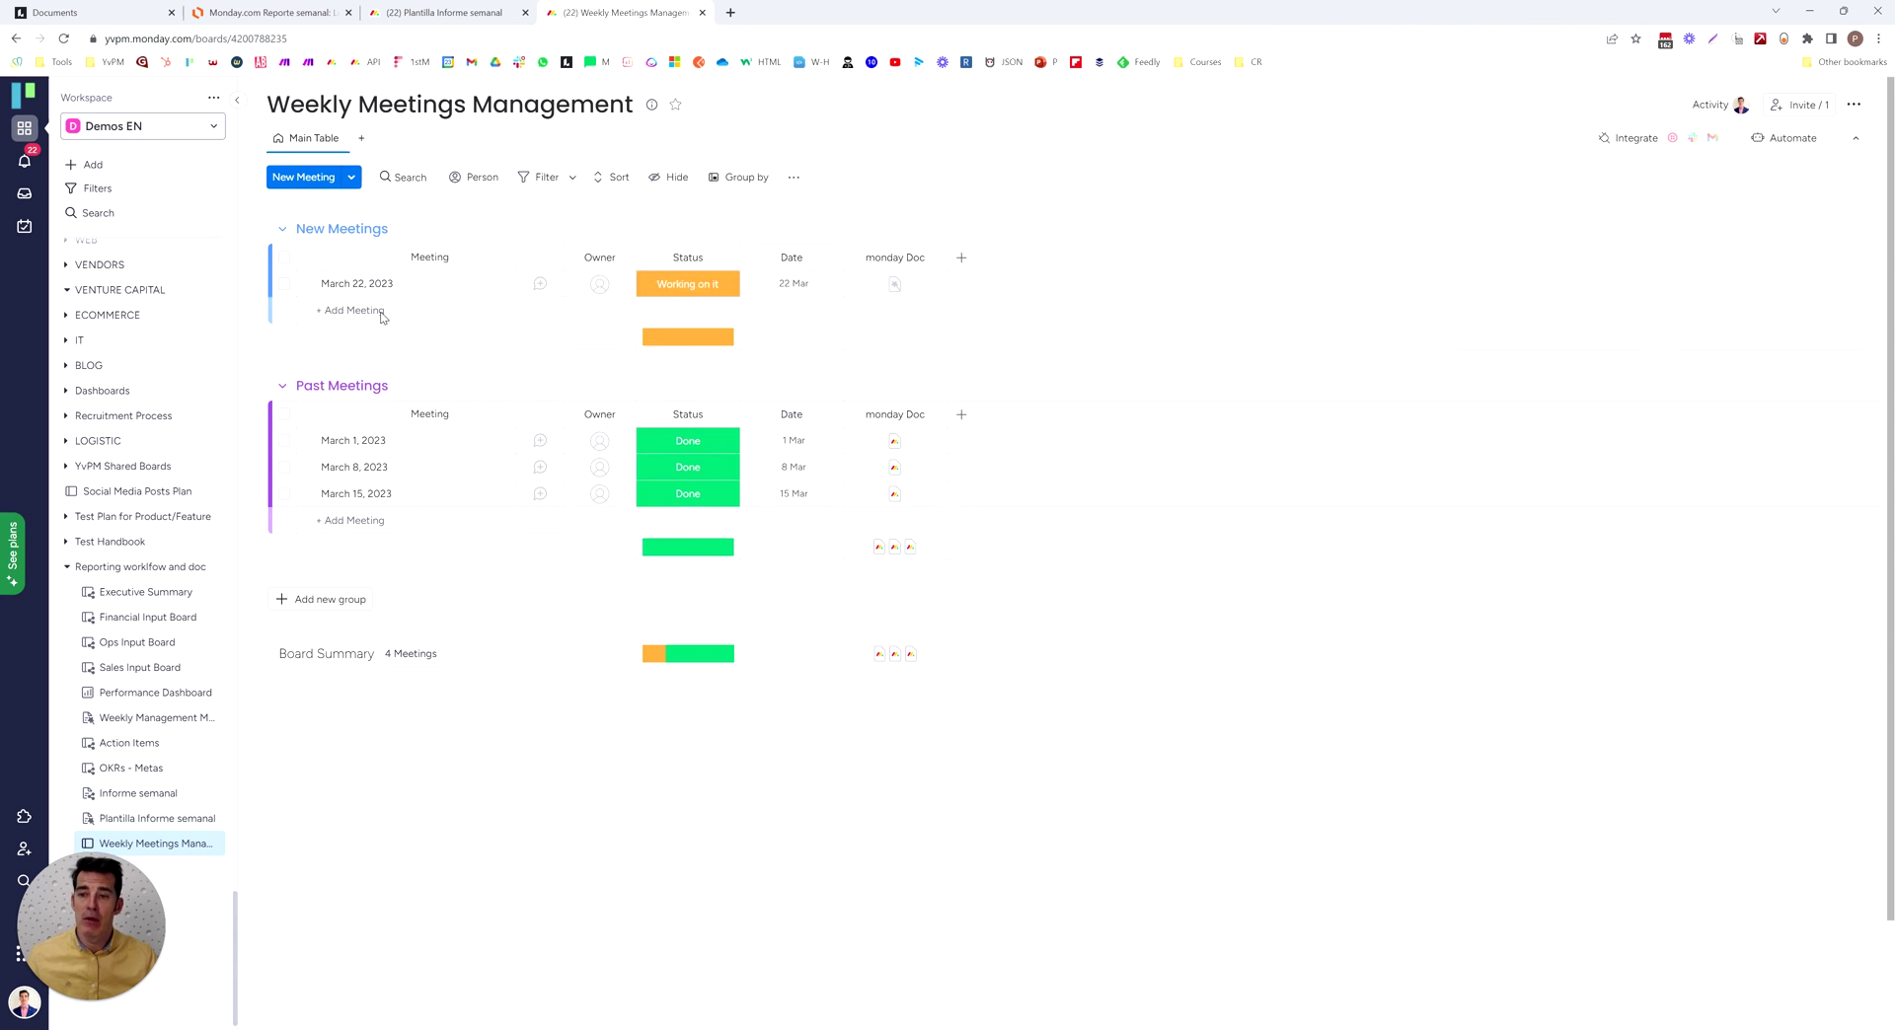
# Start a custom automation triggered every time period that creates a new item.
pyautogui.click(1781, 147)
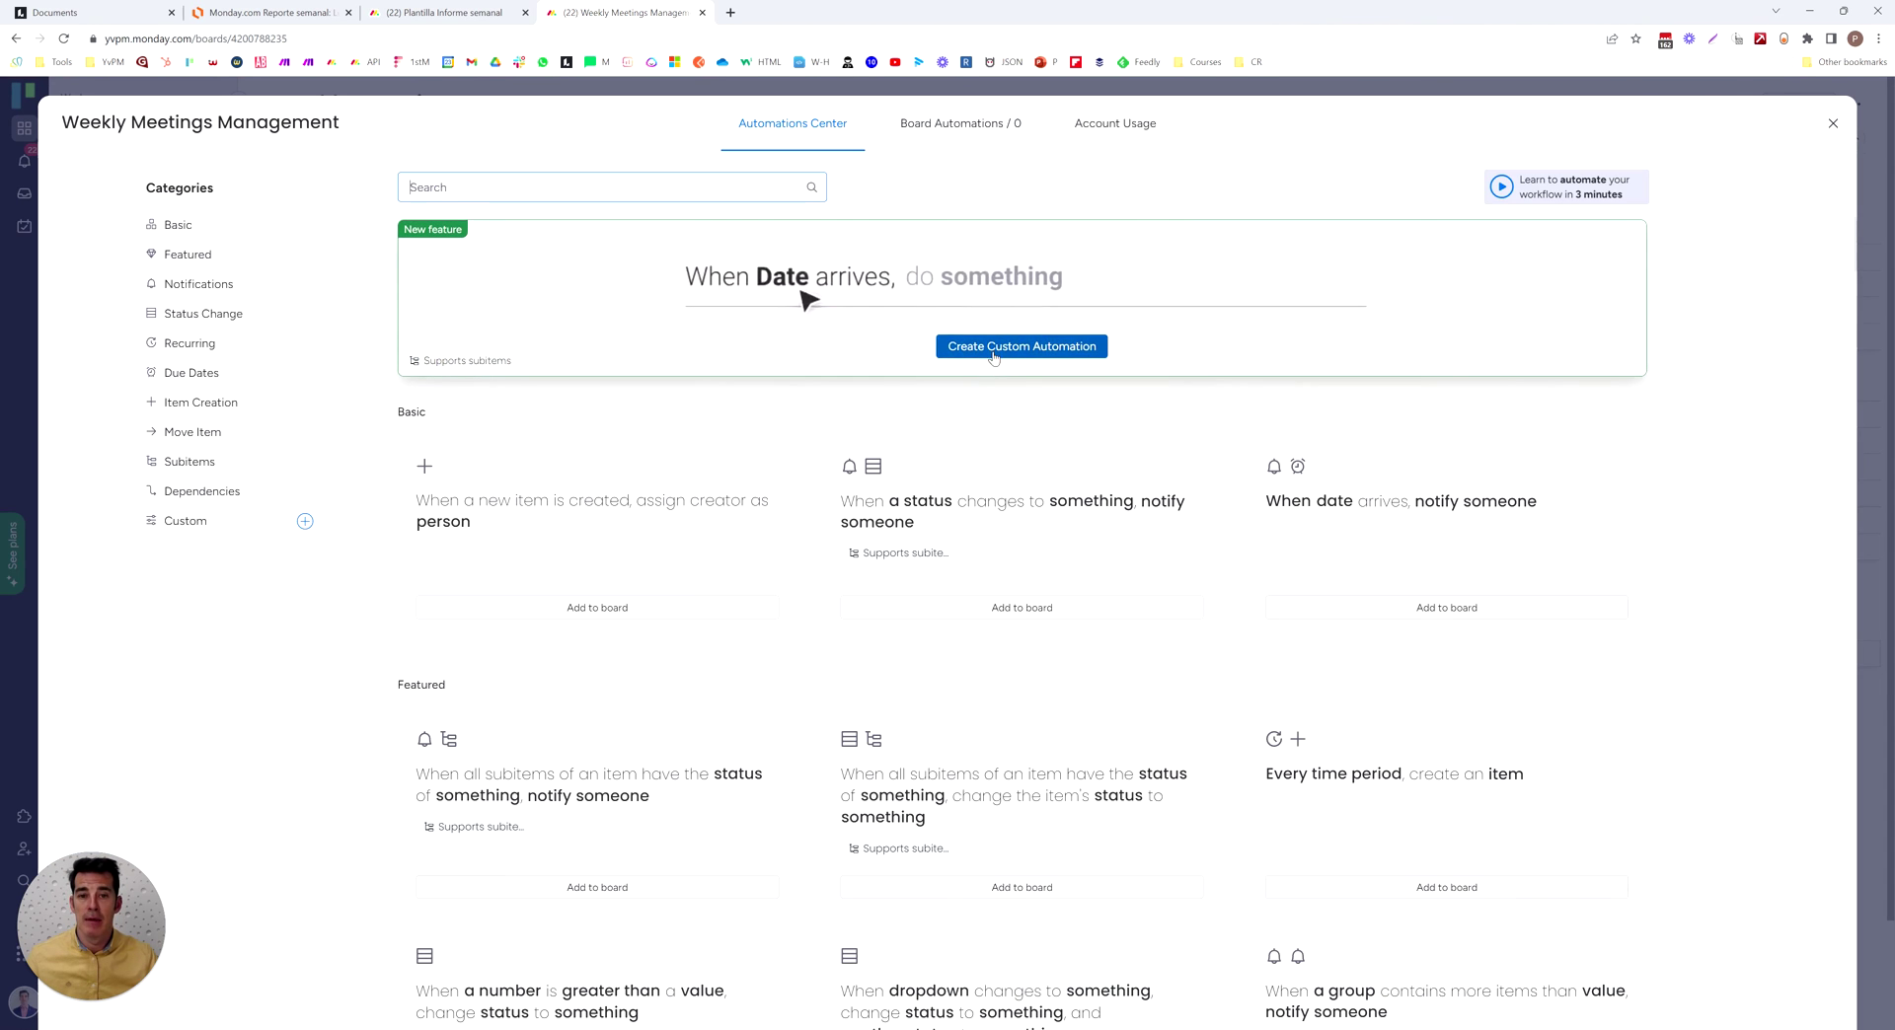
pyautogui.click(993, 351)
pyautogui.click(462, 240)
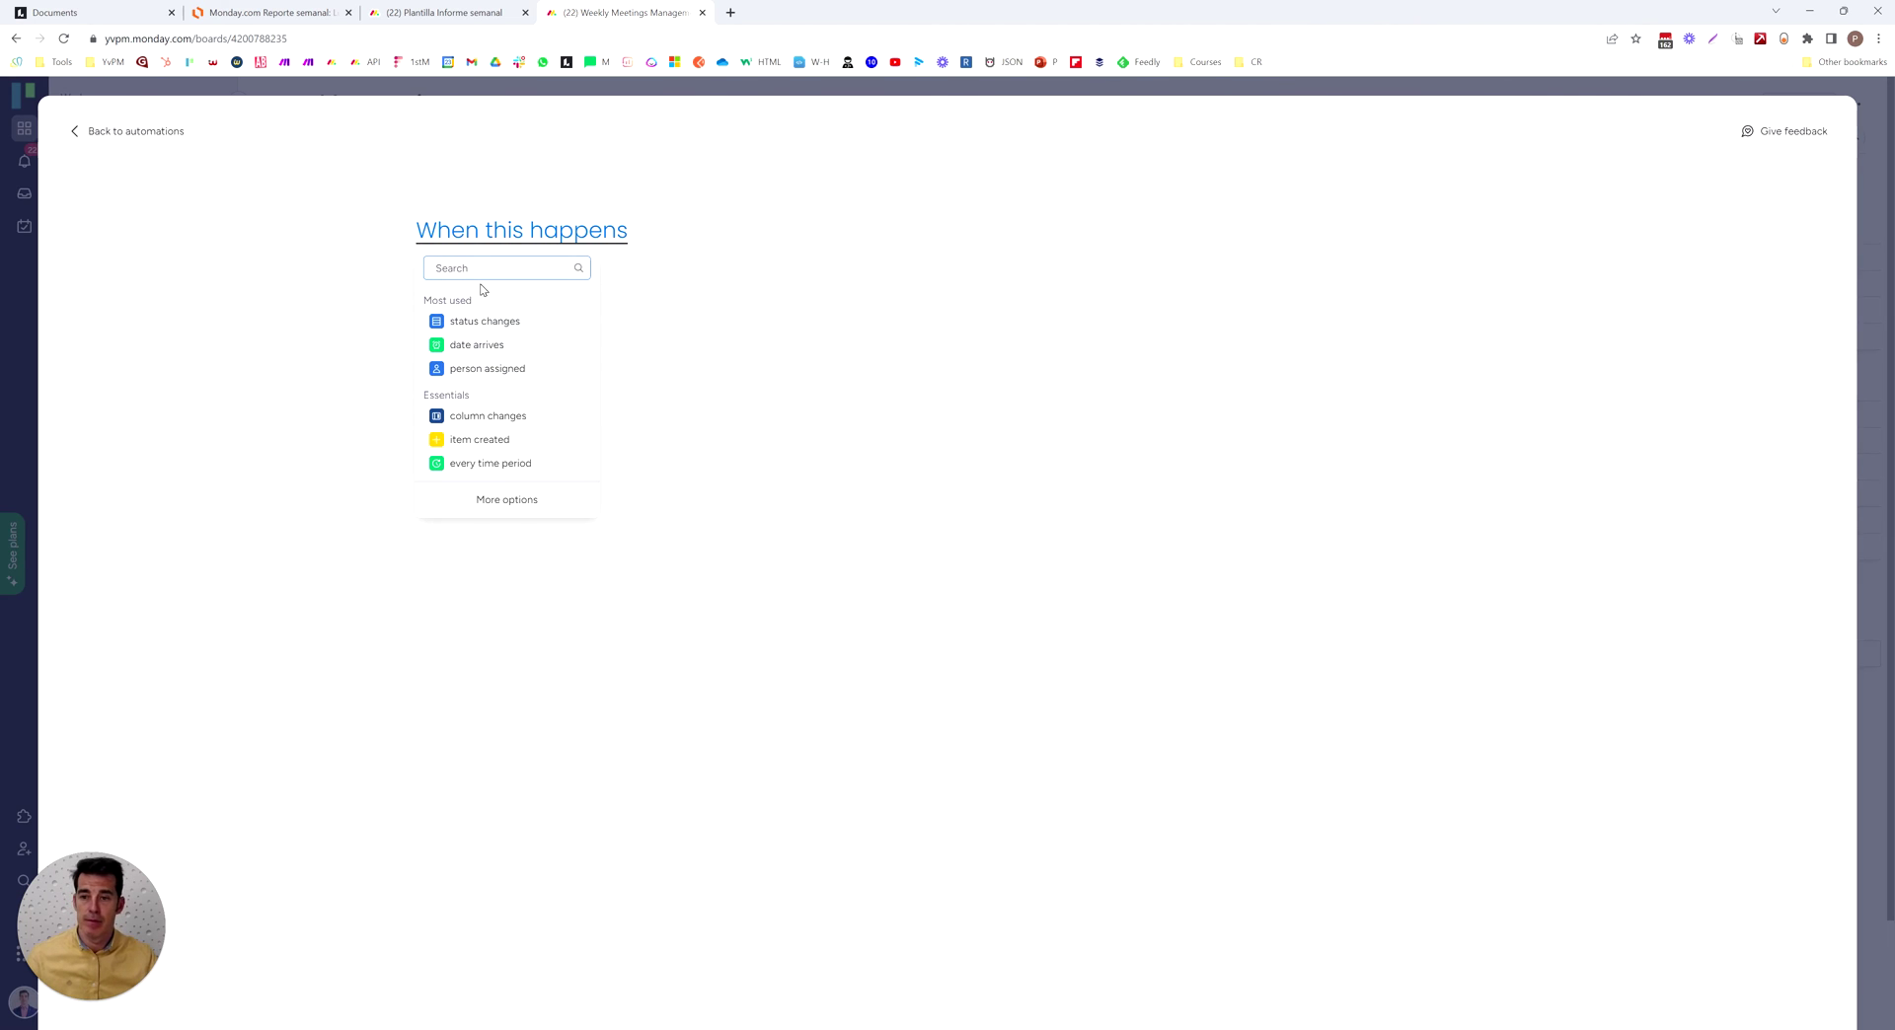
pyautogui.write('daever')
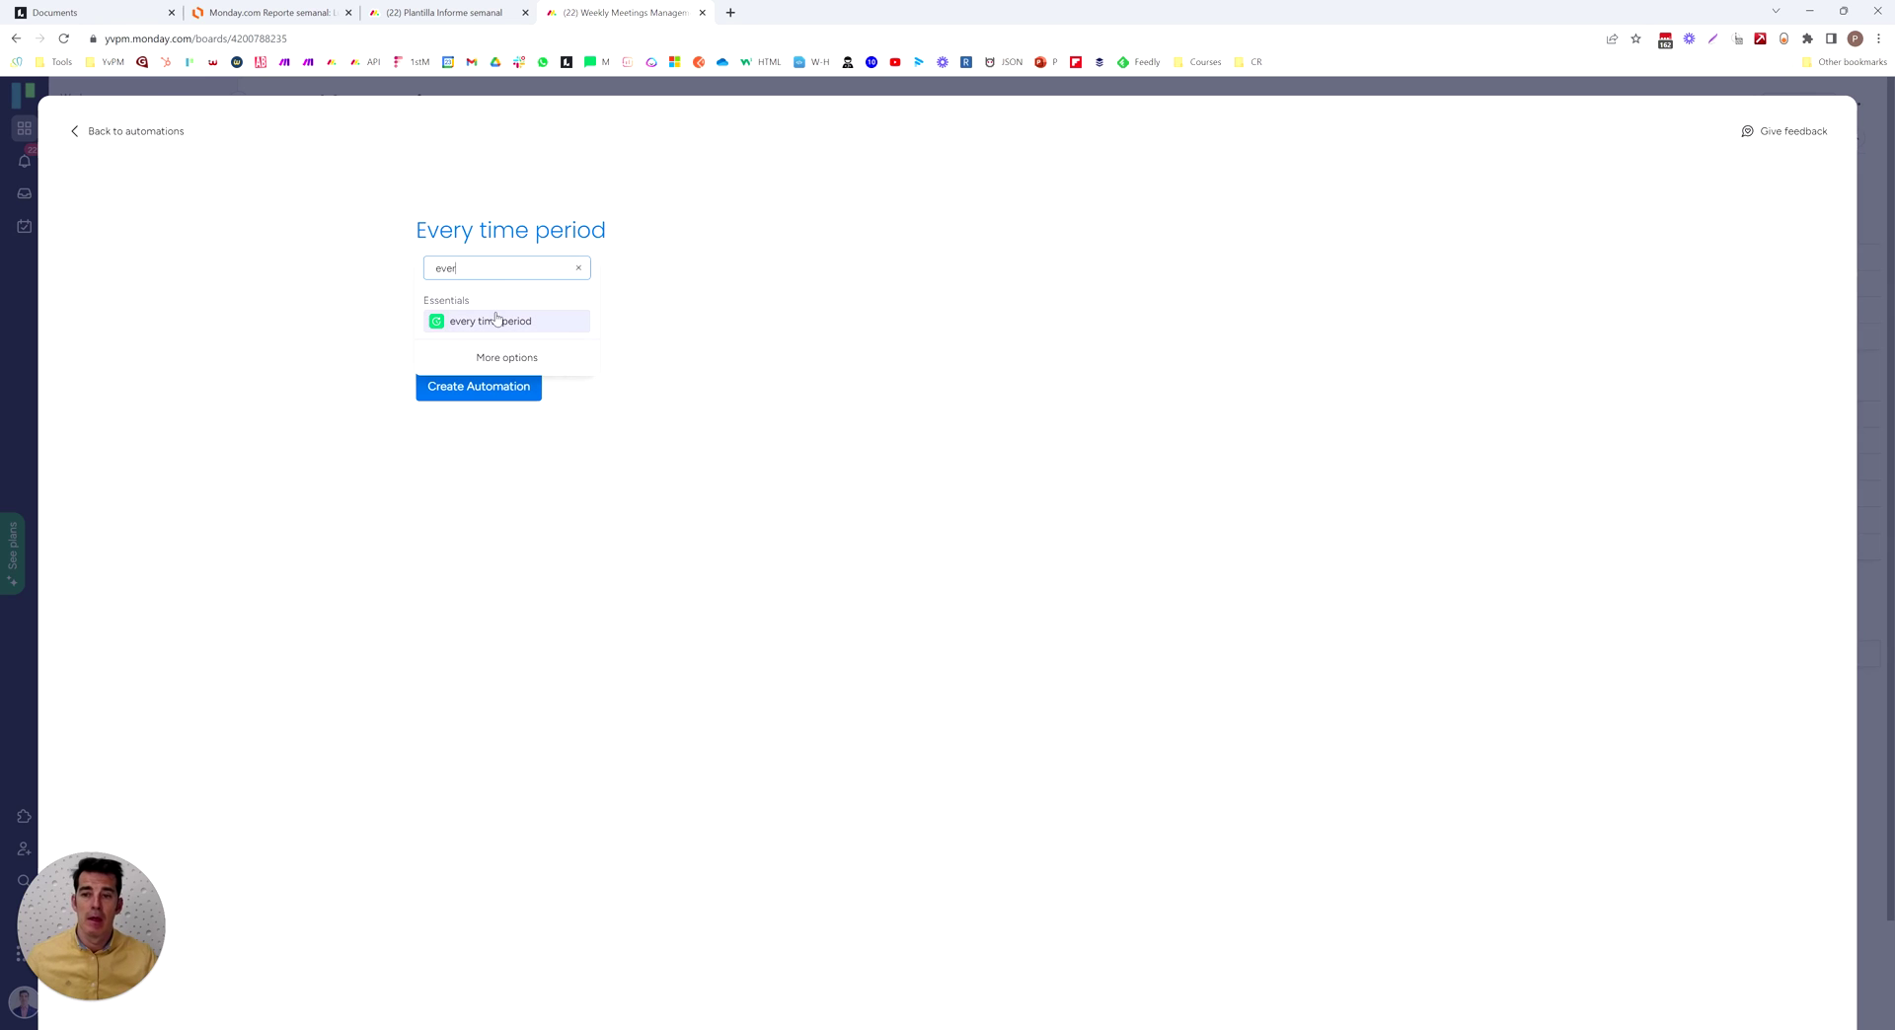
pyautogui.click(489, 321)
pyautogui.click(477, 418)
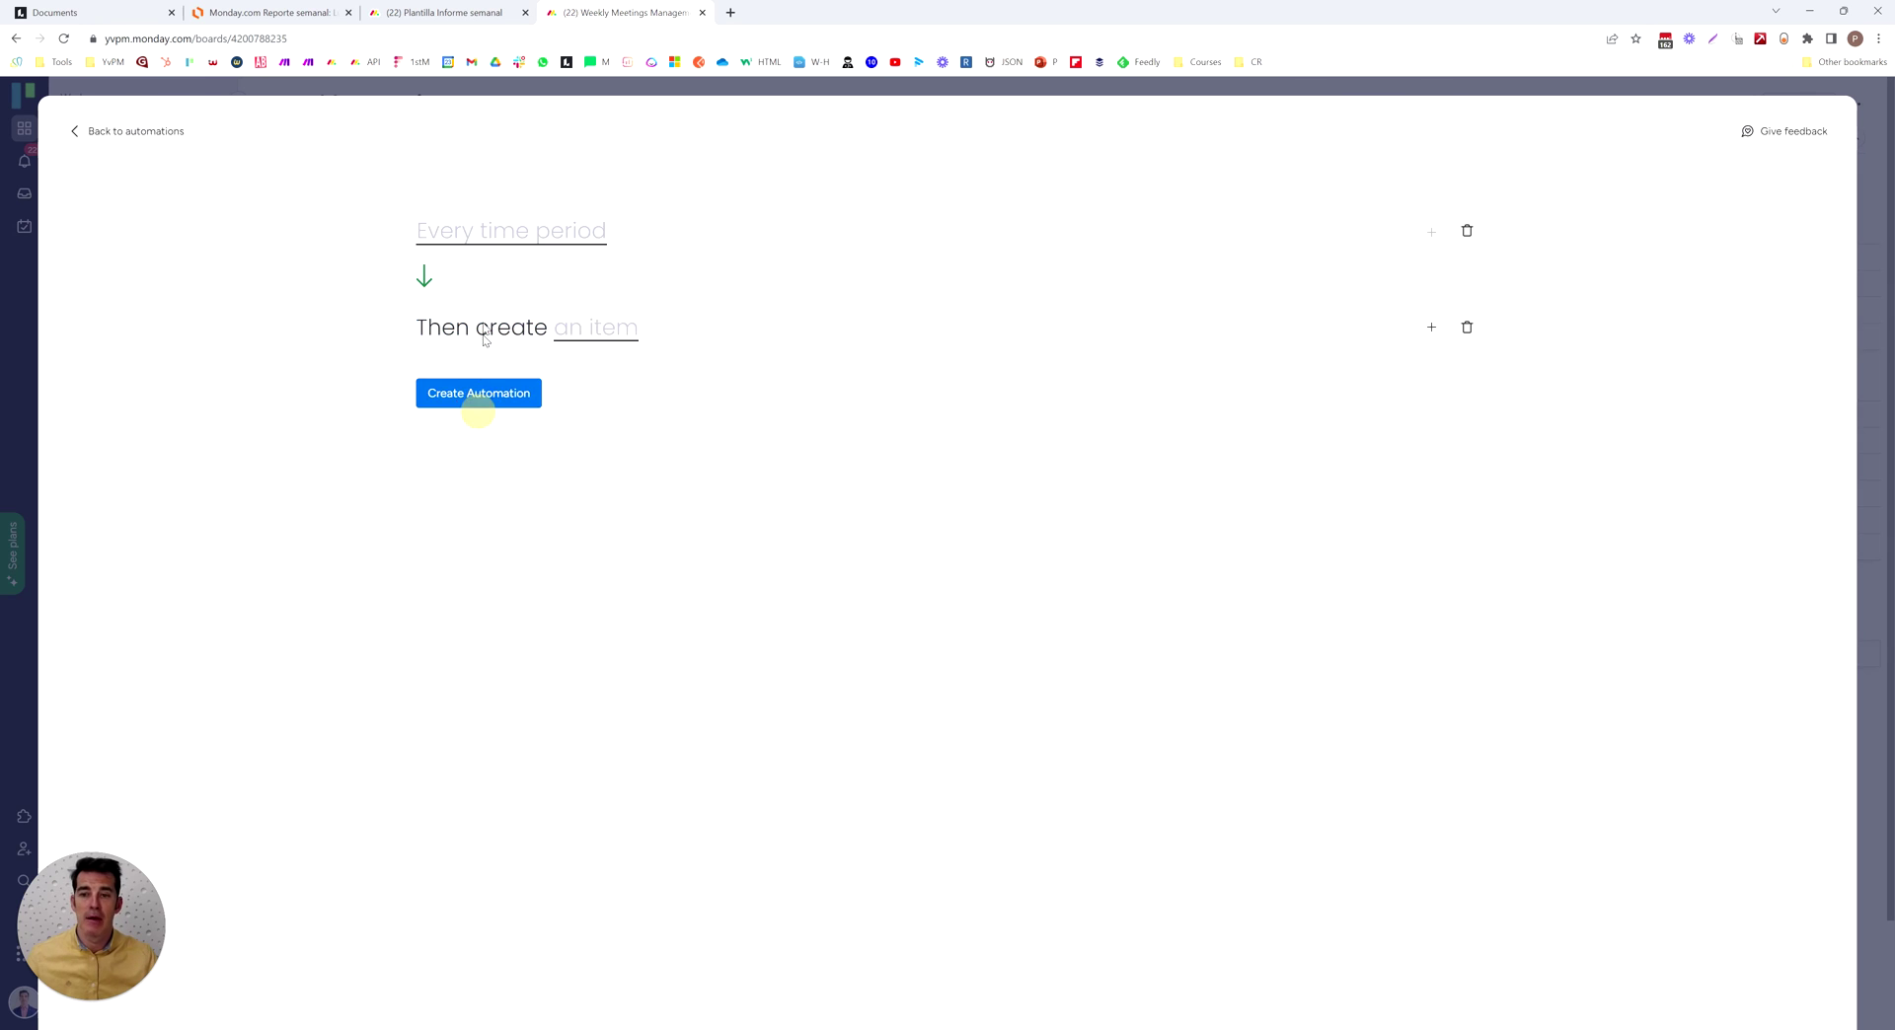
# Set the automation schedule to repeat weekly on Wednesday.
pyautogui.click(483, 227)
pyautogui.click(535, 274)
pyautogui.click(507, 301)
pyautogui.click(475, 340)
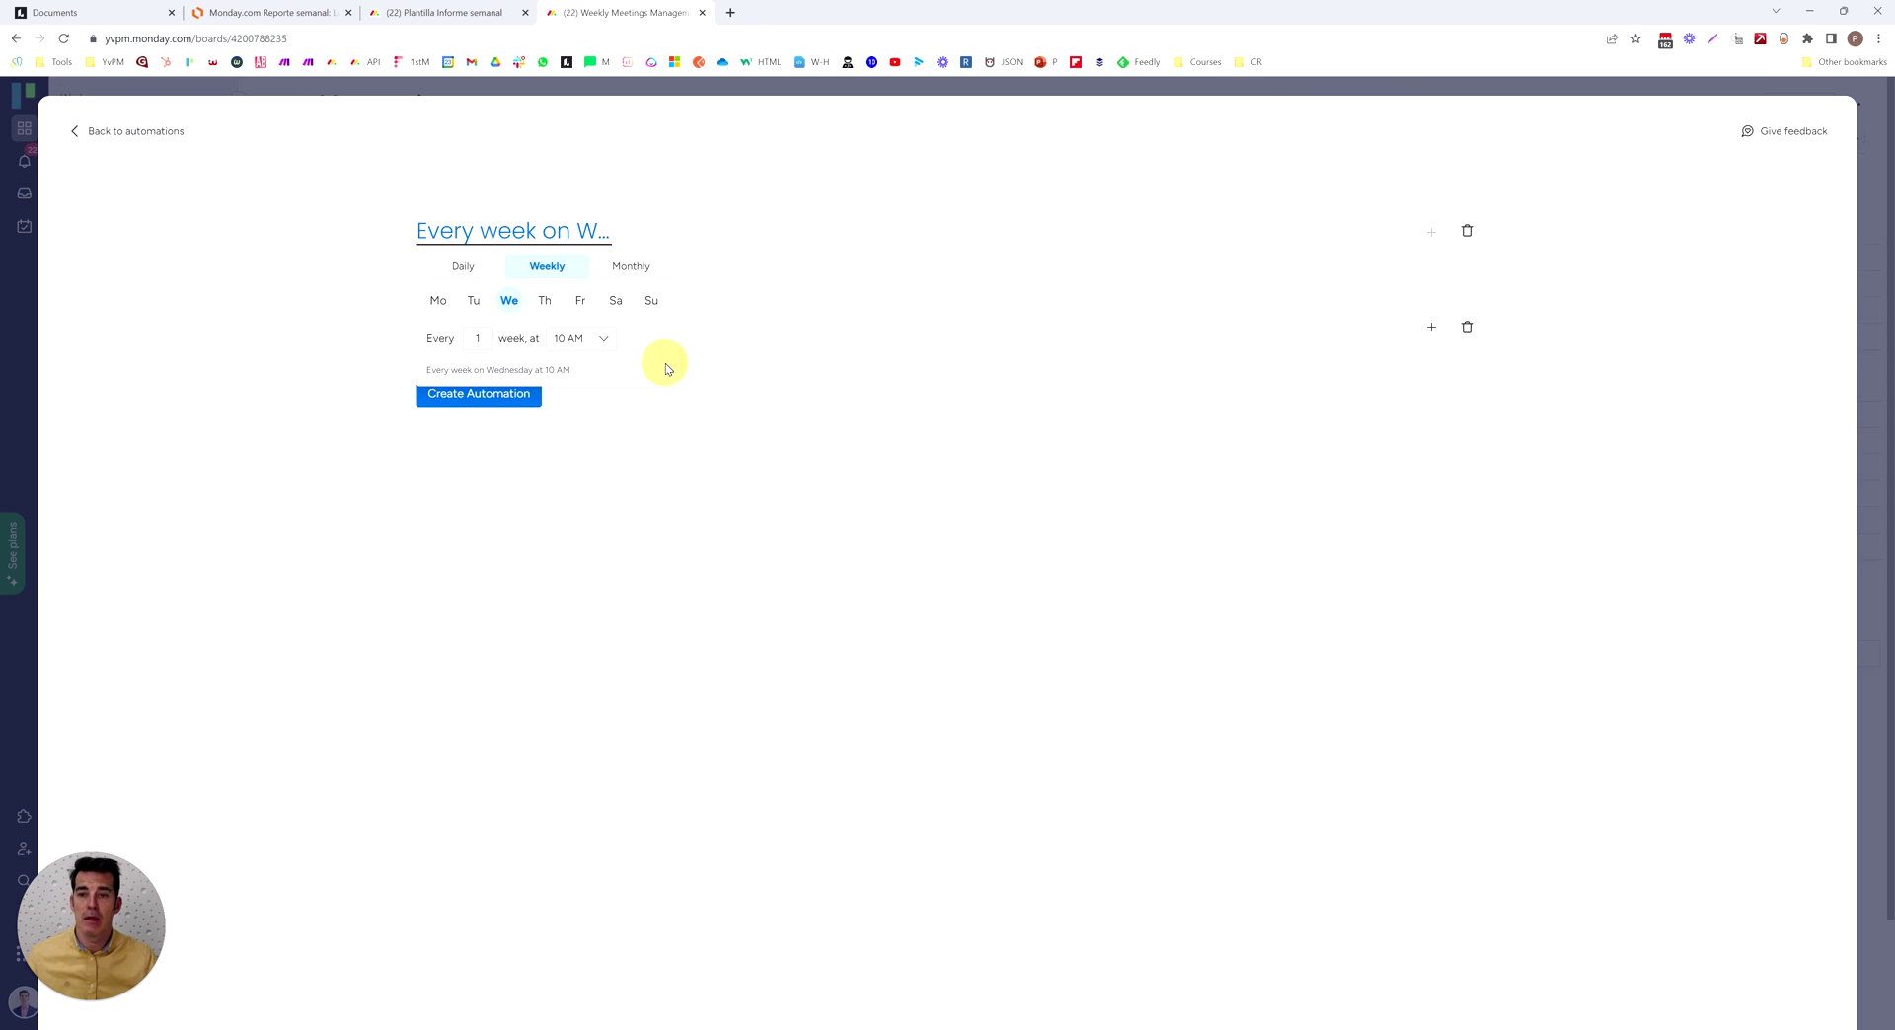
pyautogui.click(784, 370)
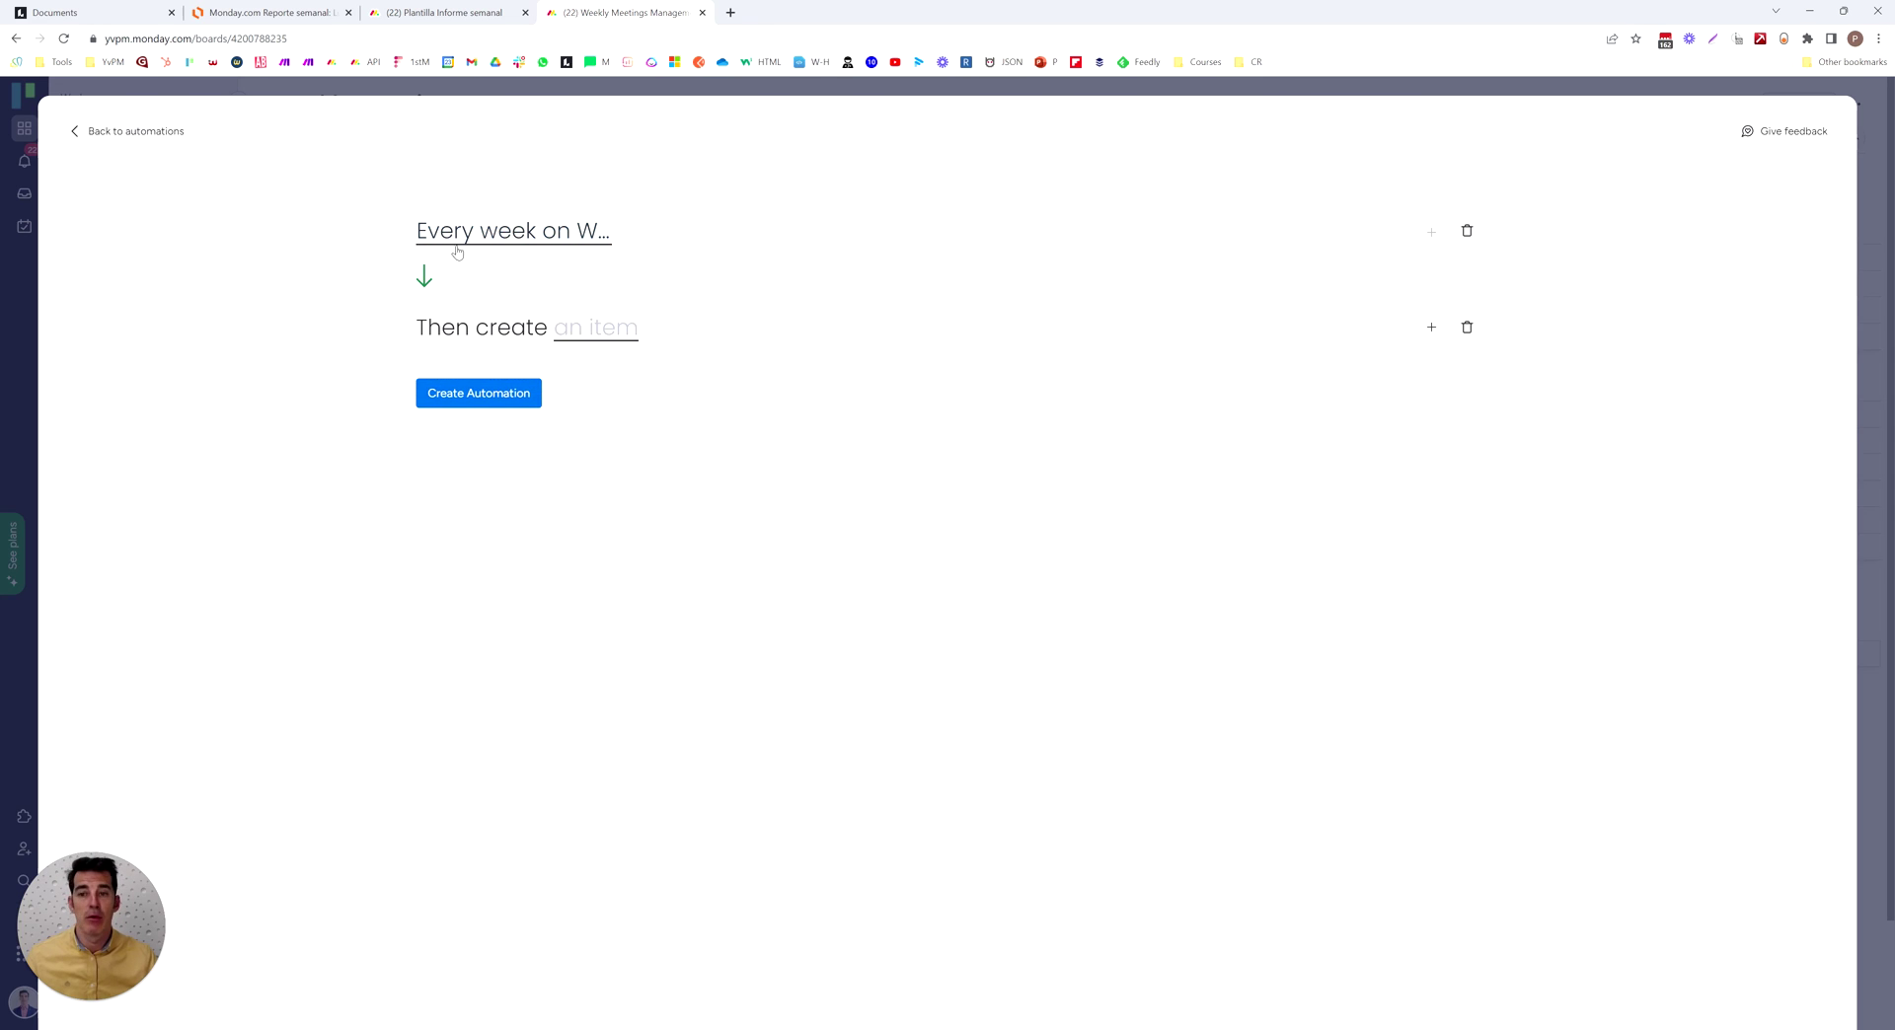
# Name the created item Reunion semanal and create the automation.
pyautogui.click(591, 327)
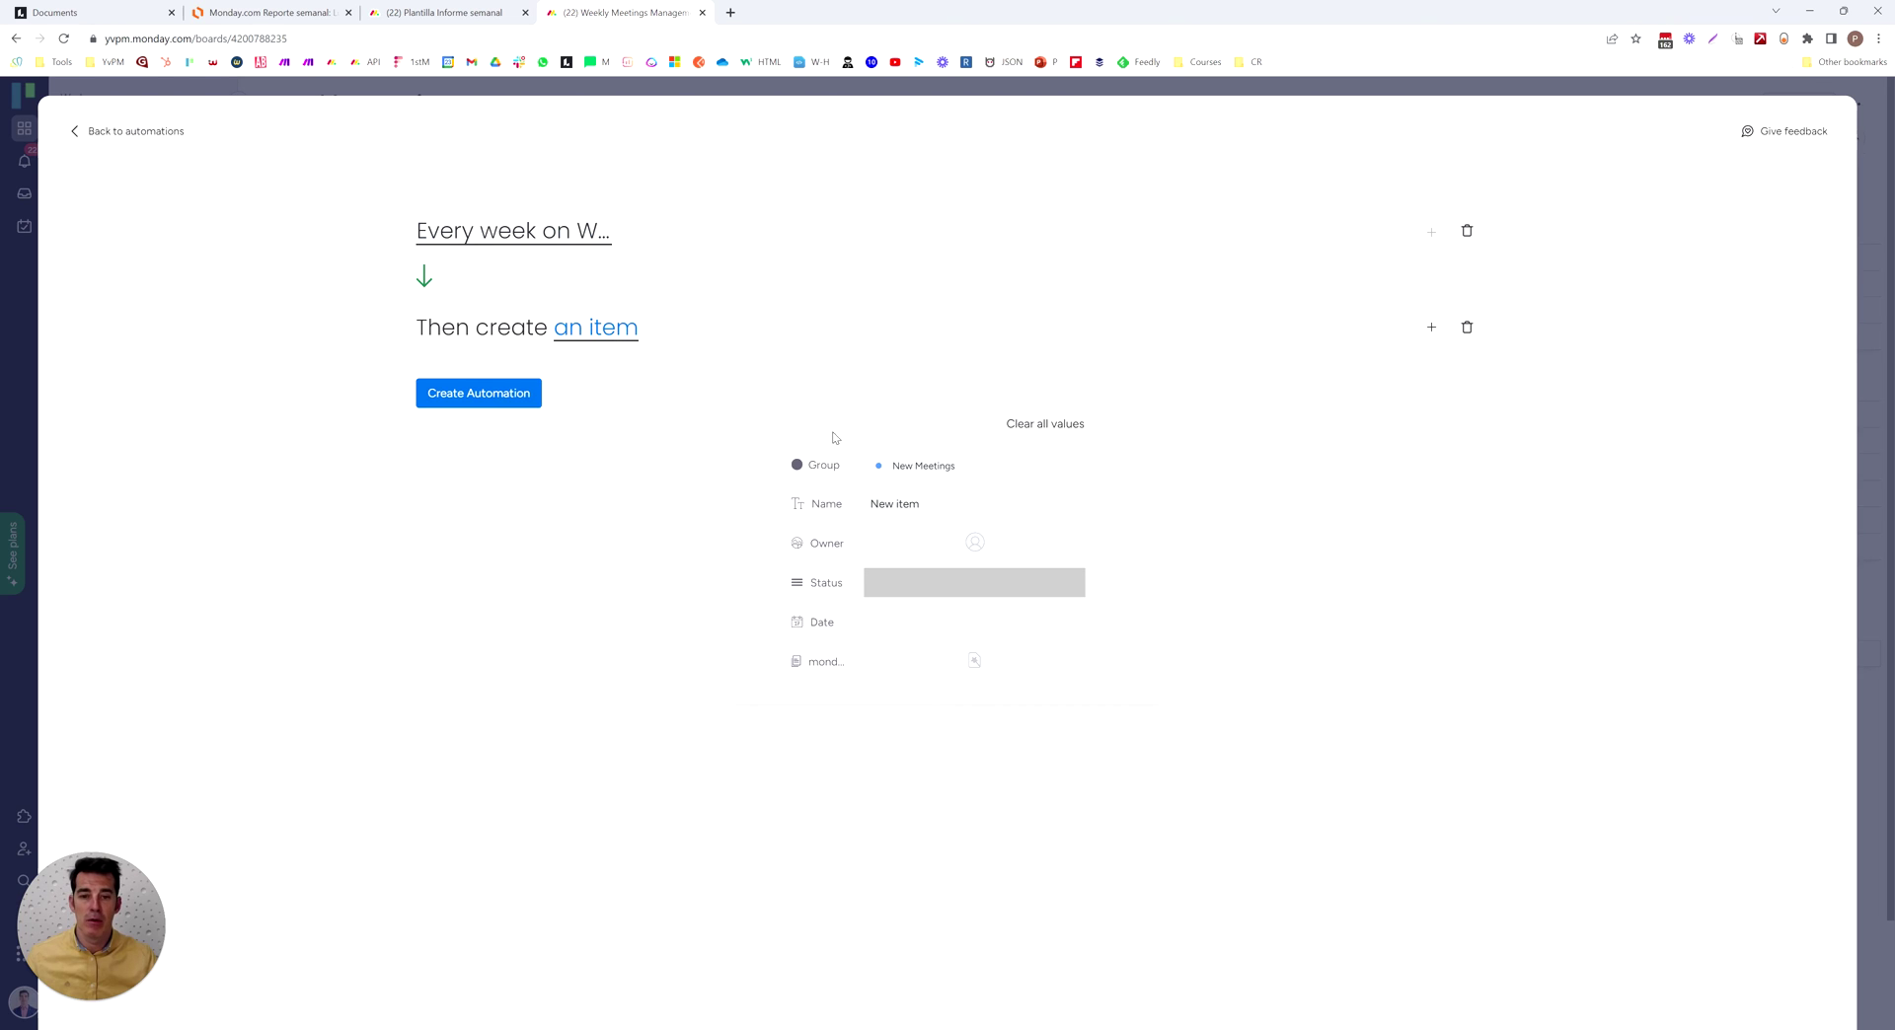
pyautogui.click(881, 503)
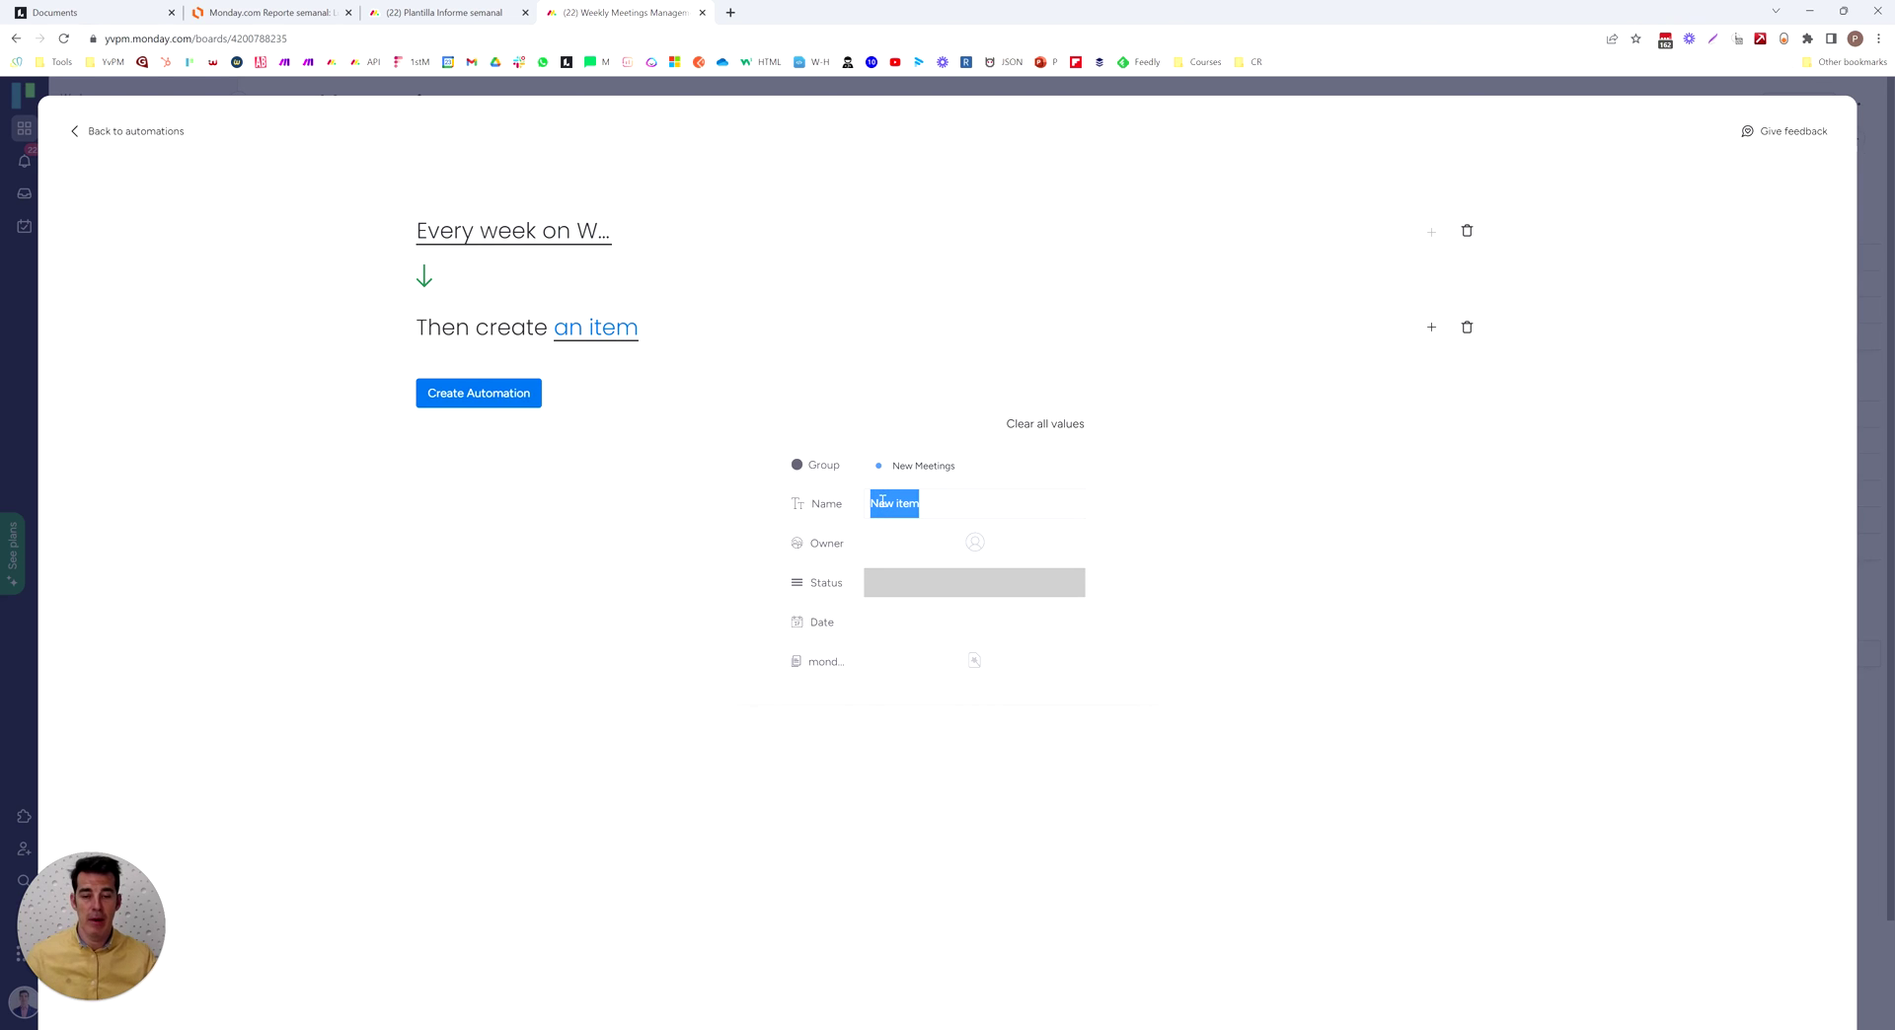
pyautogui.write('Reunion')
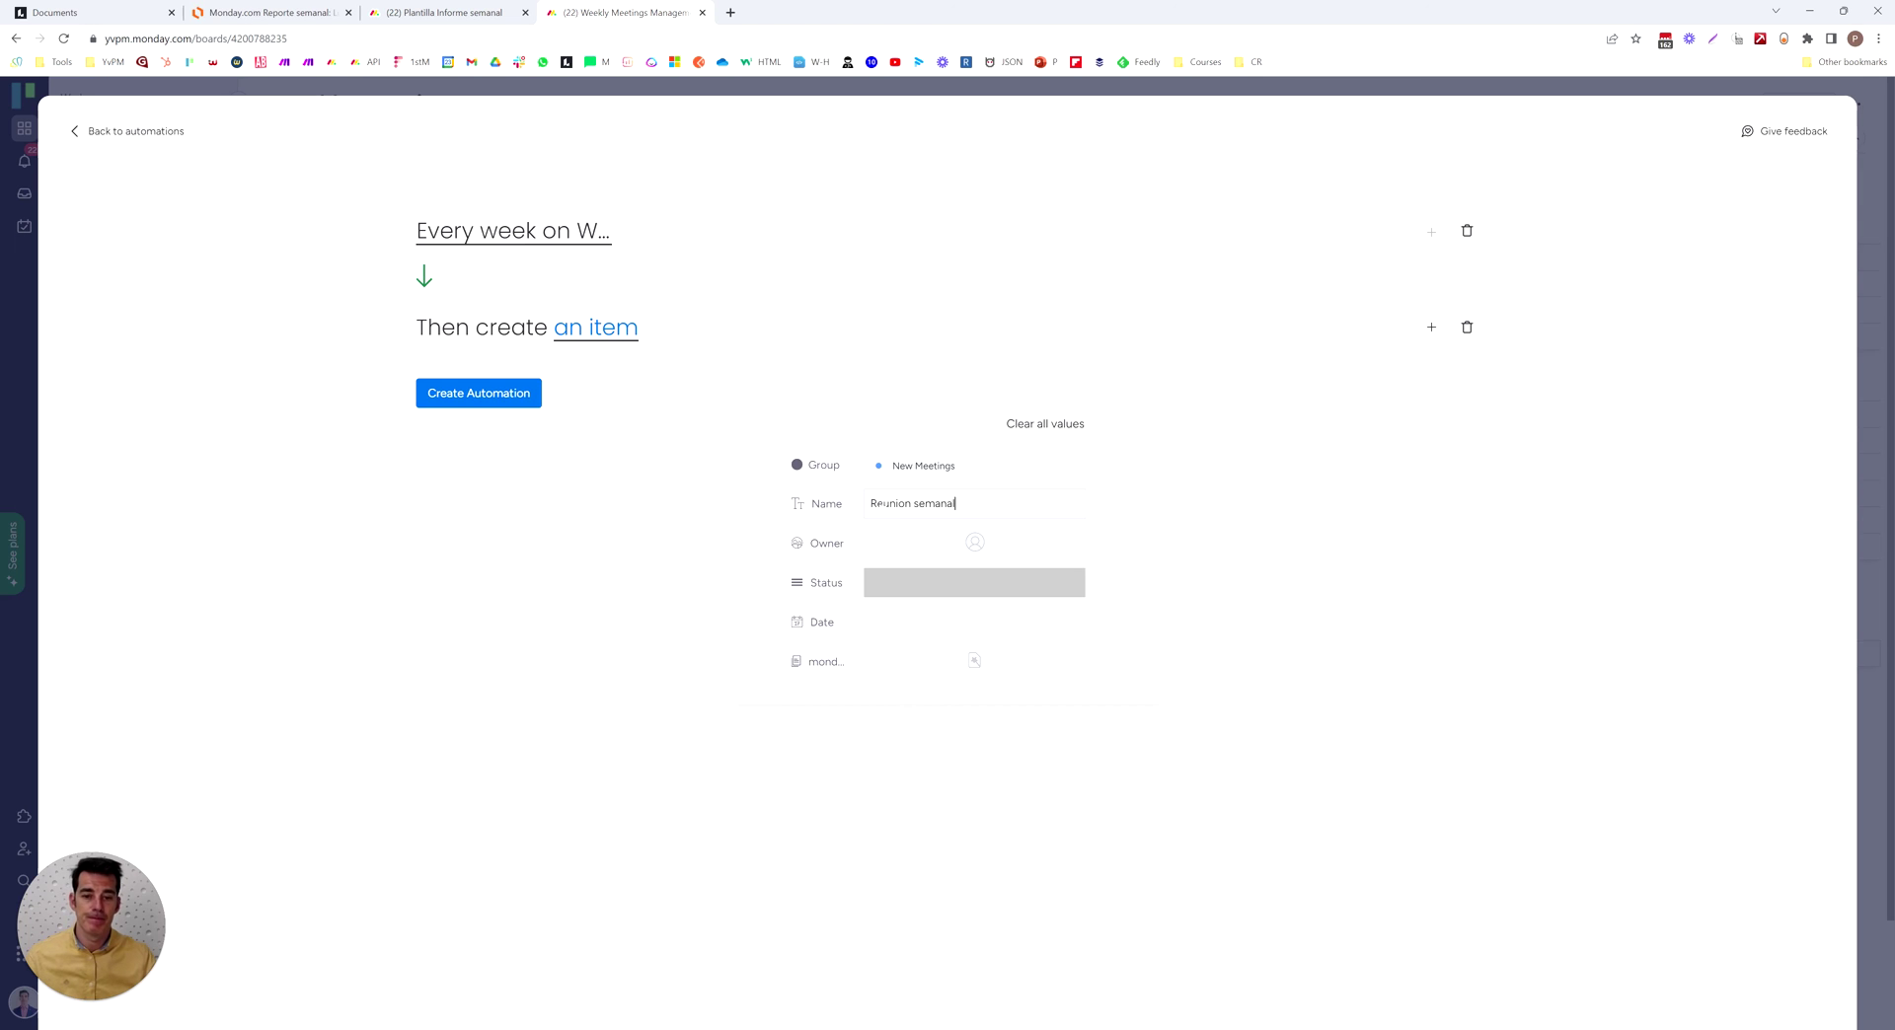
pyautogui.click(612, 622)
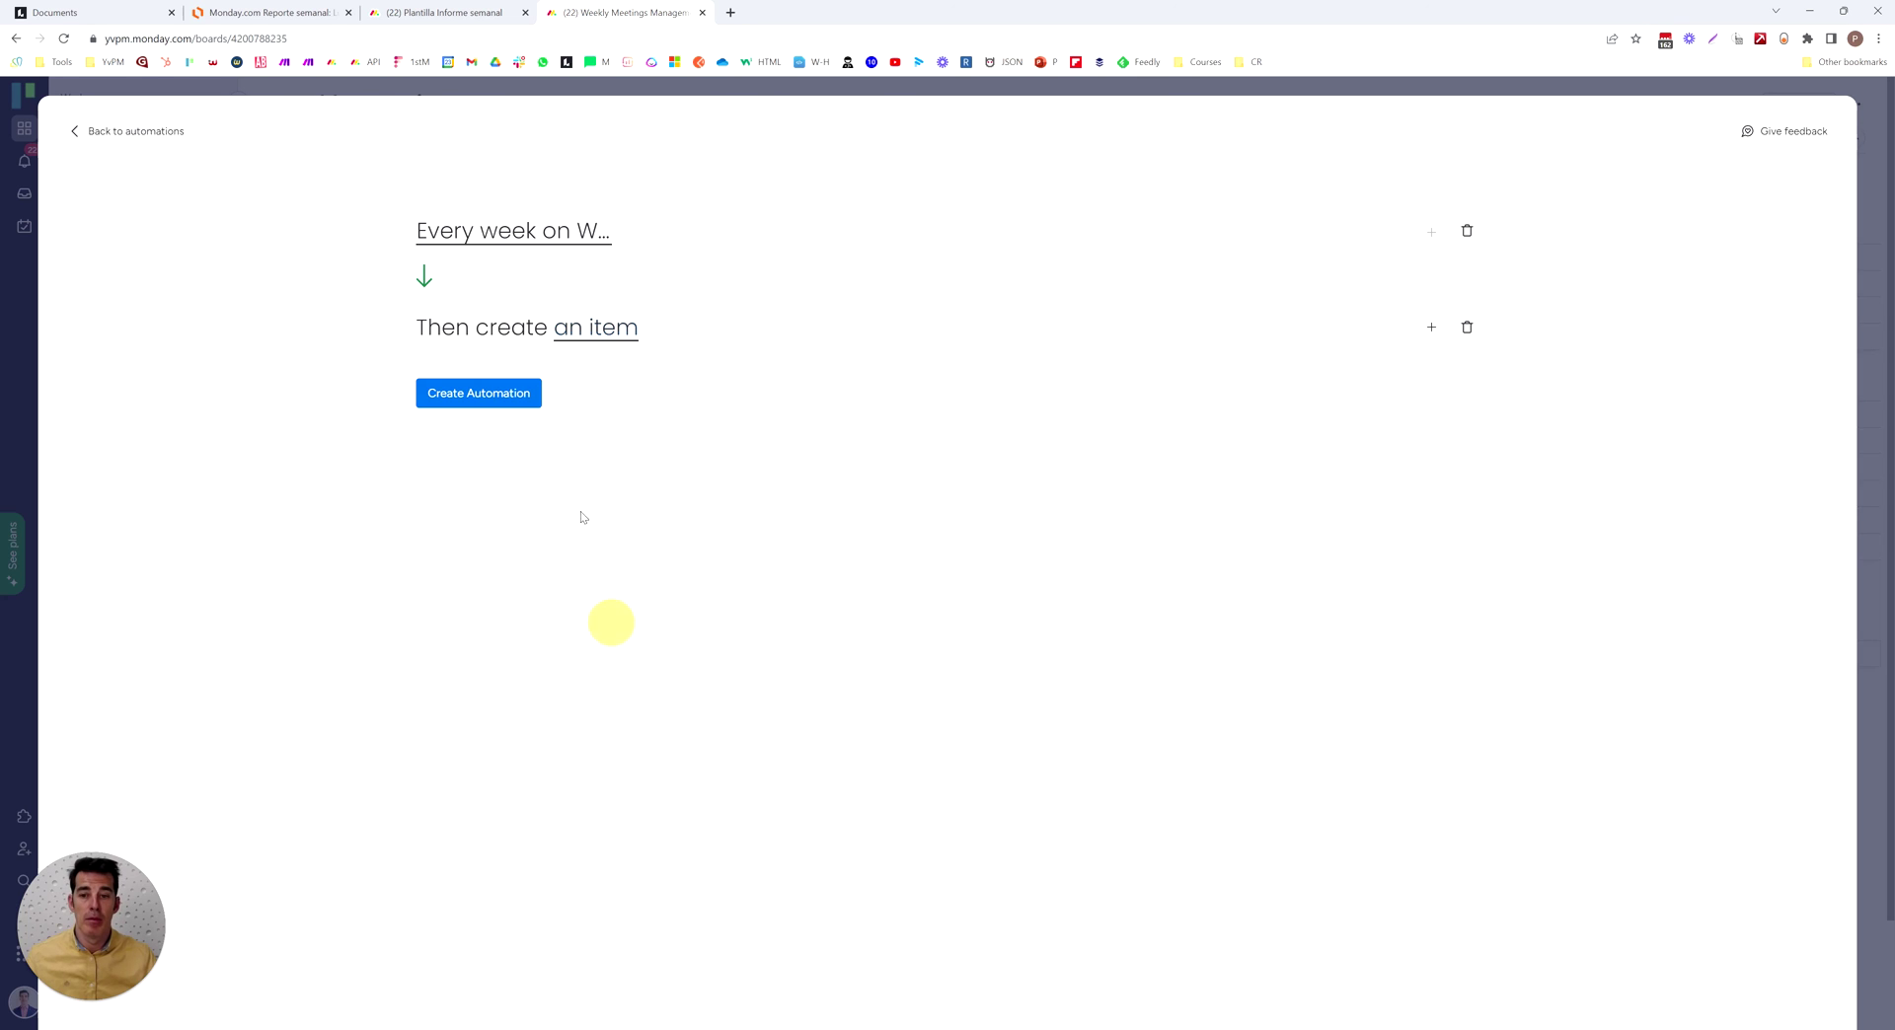
pyautogui.click(1435, 332)
pyautogui.click(752, 549)
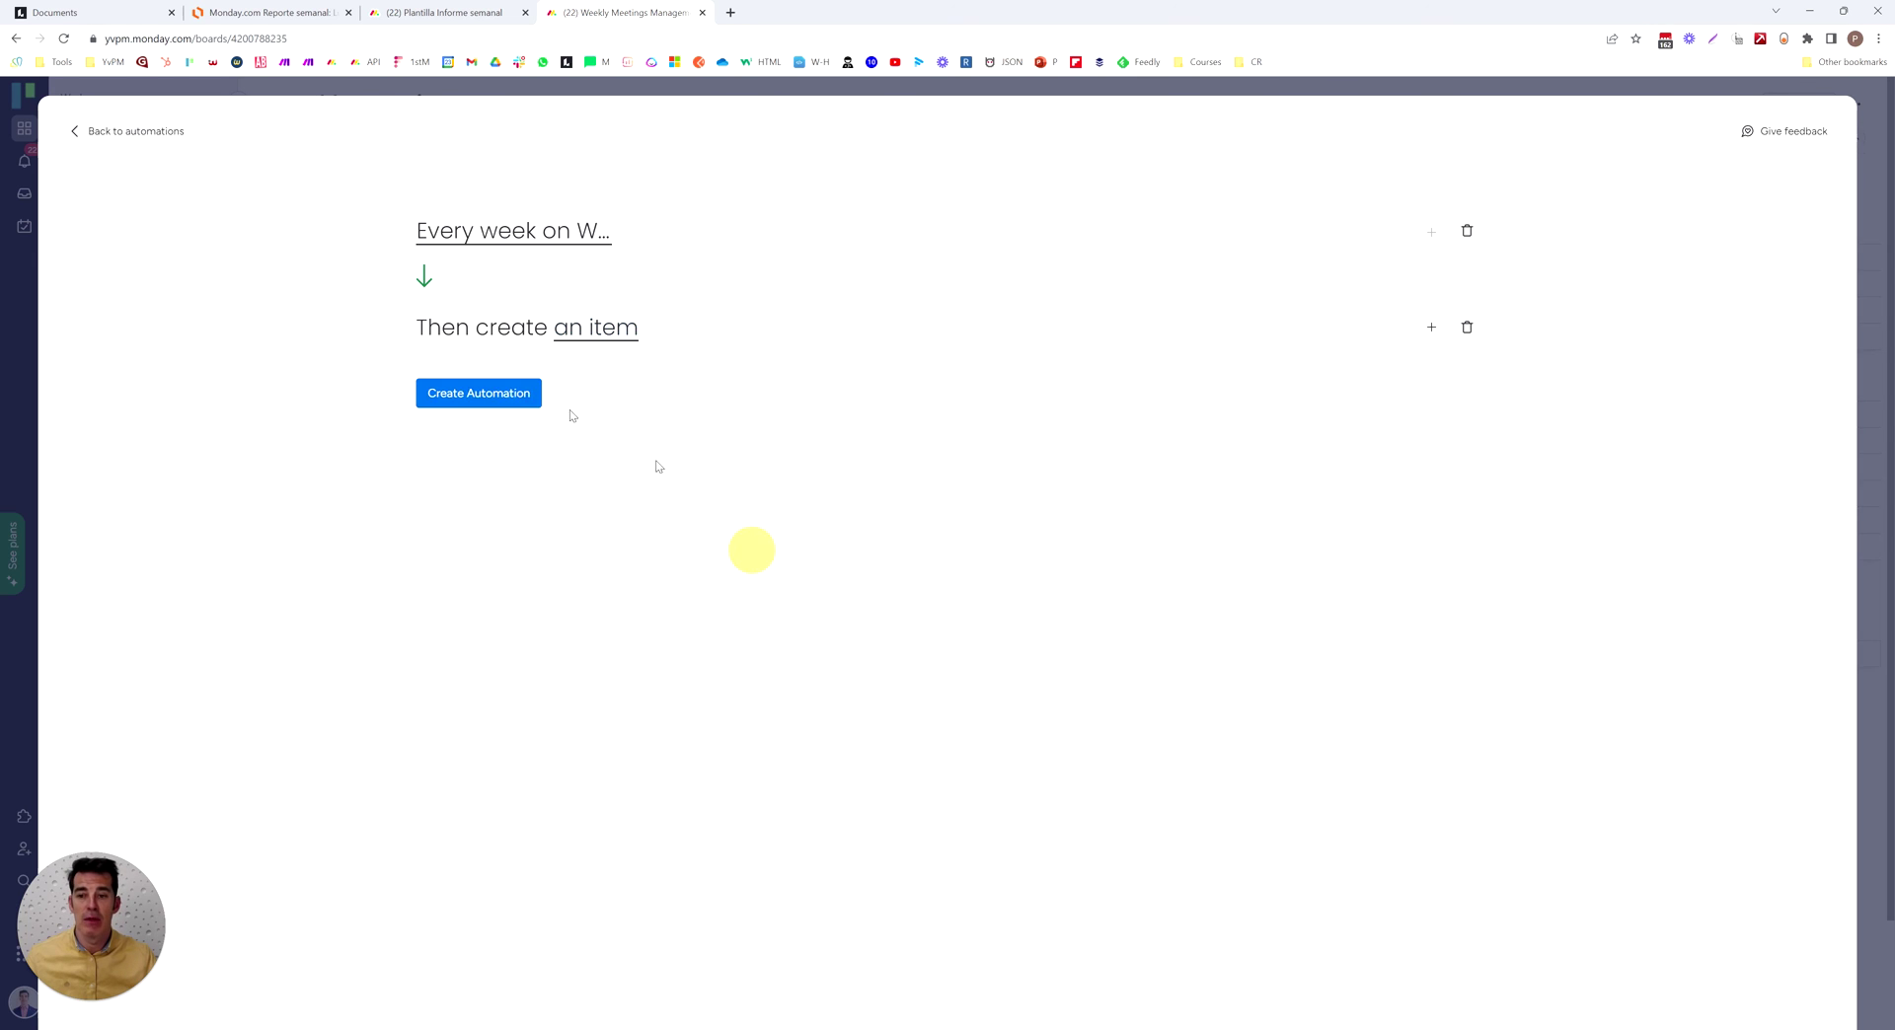
pyautogui.click(517, 394)
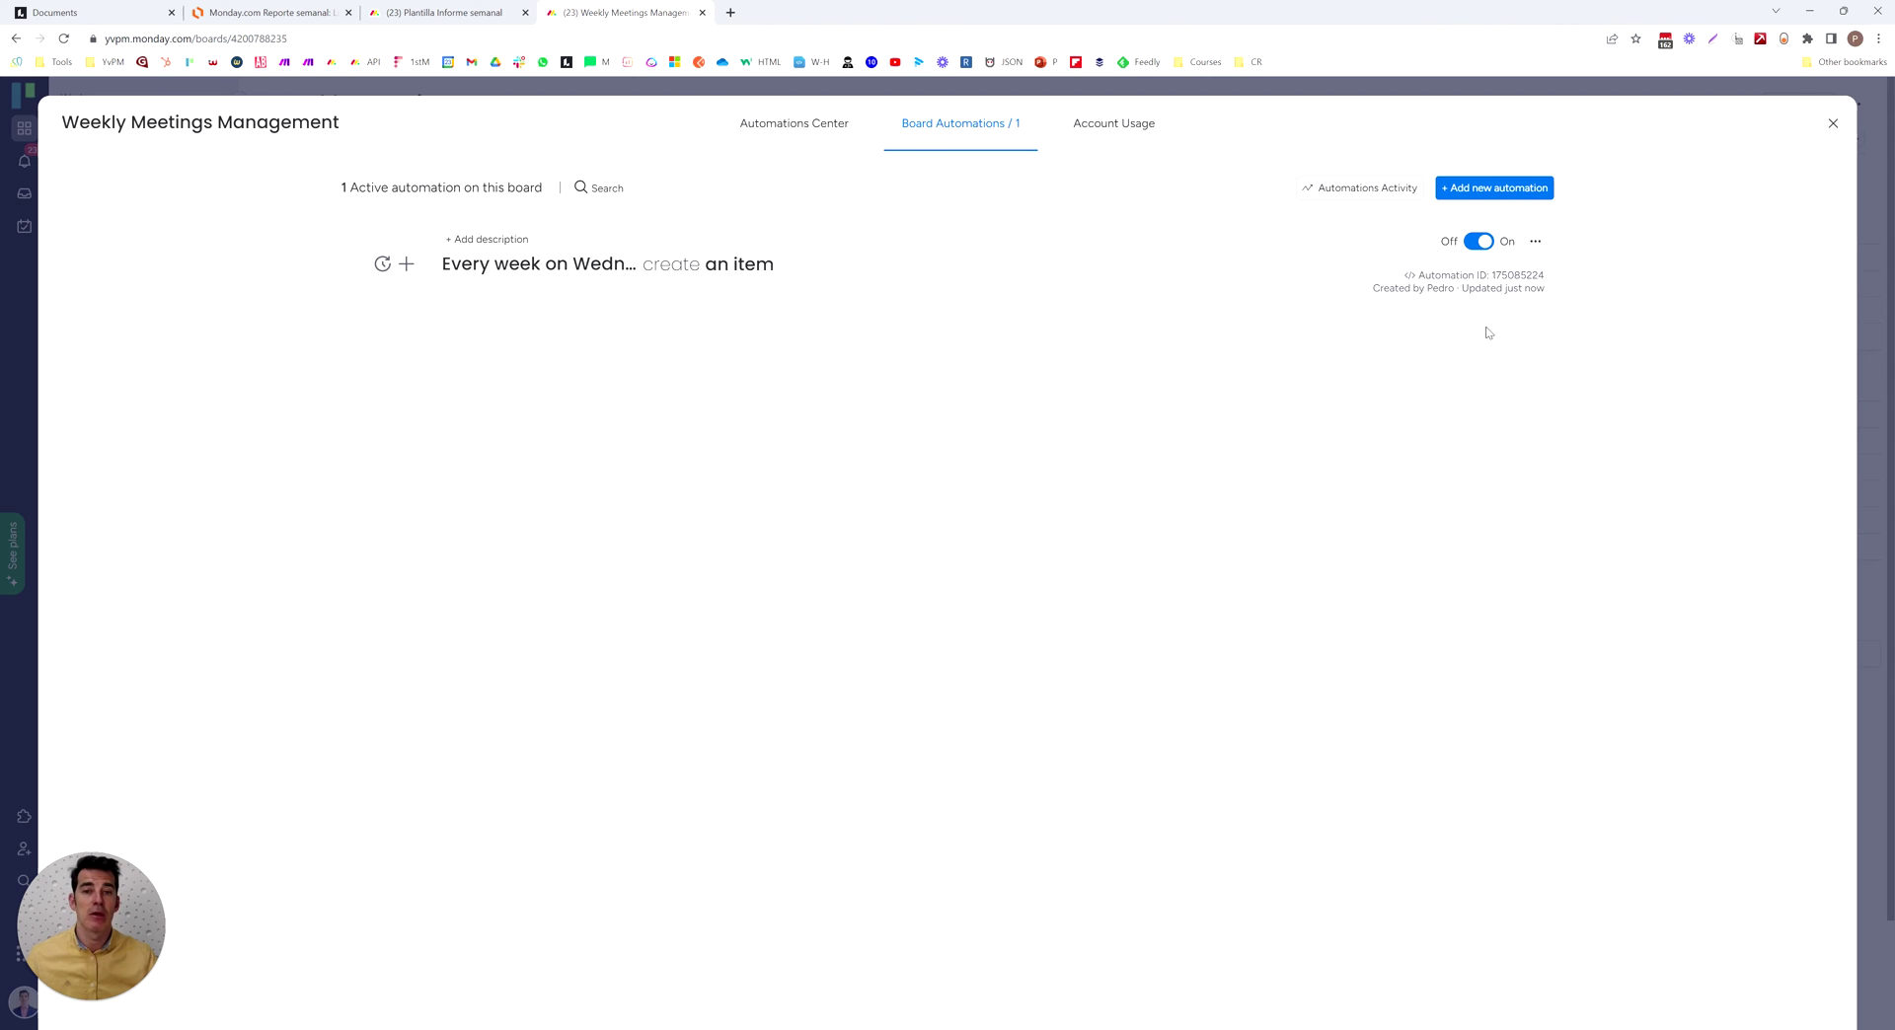
# Assign an owner to the March 22, 2023 meeting and create its doc from the weekly template.
pyautogui.click(1874, 344)
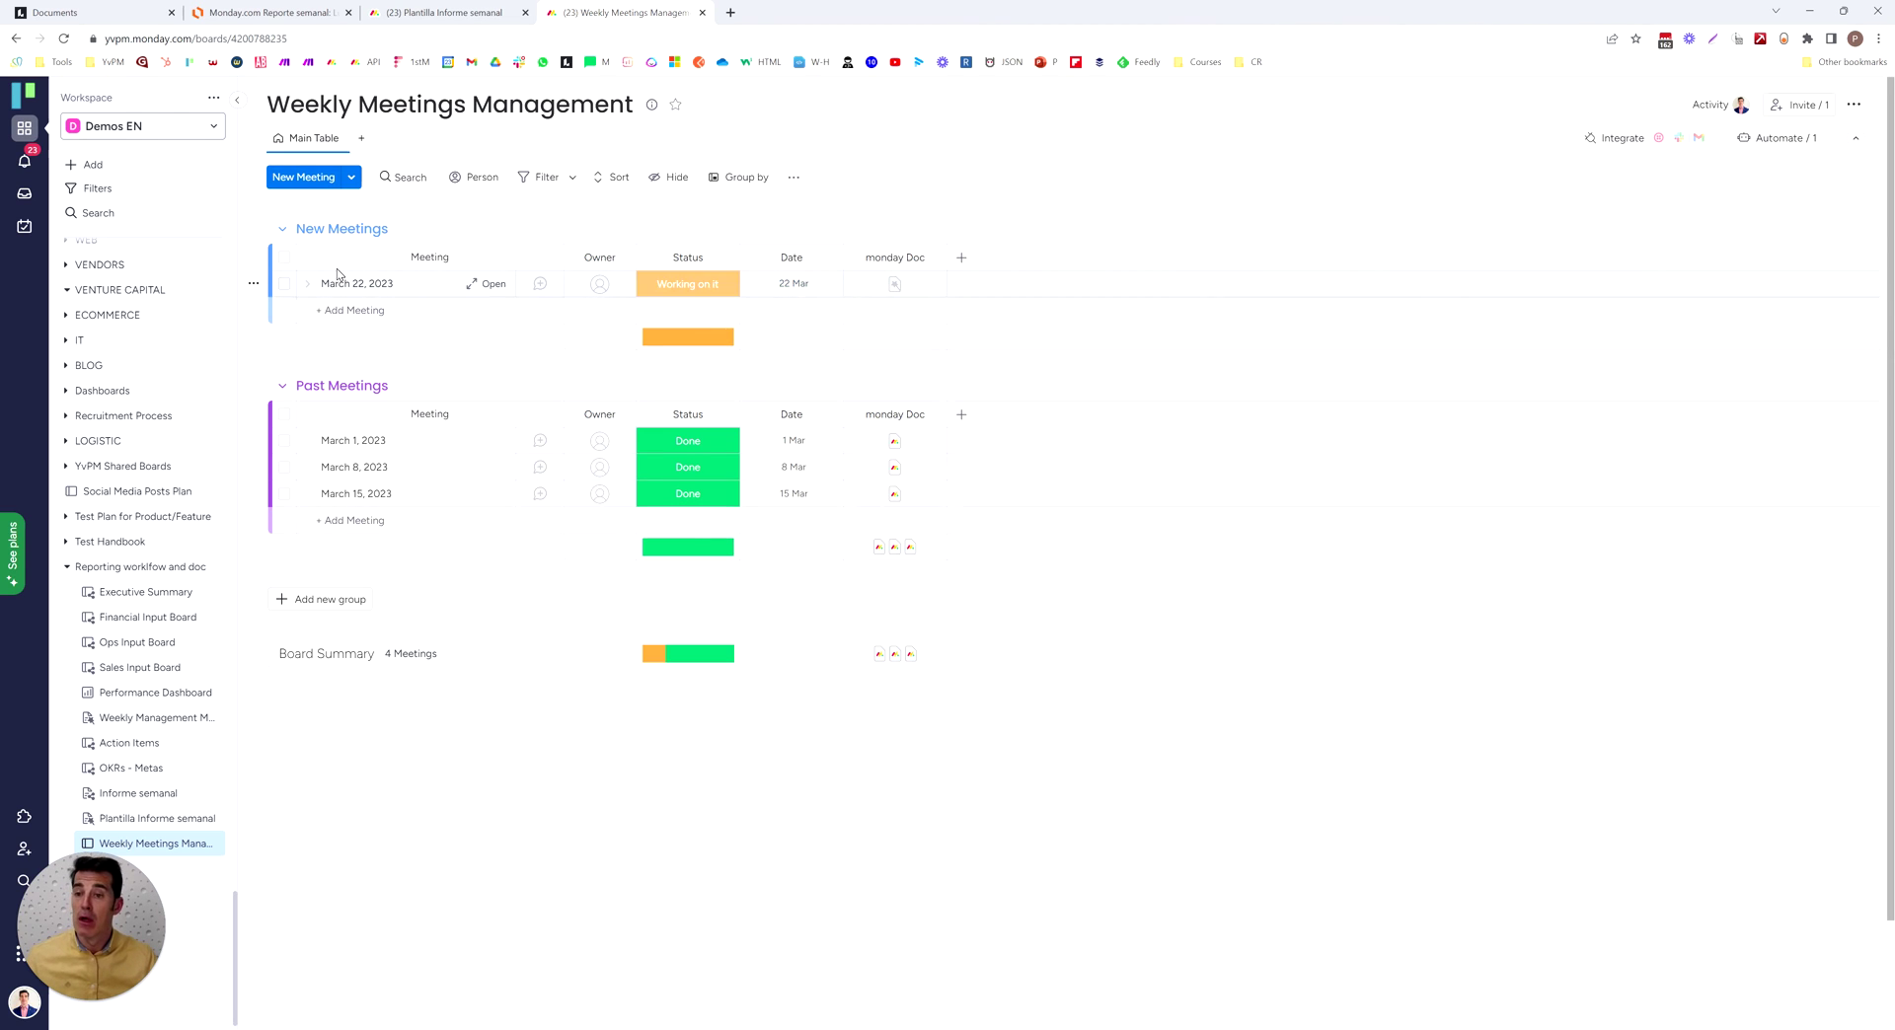
pyautogui.click(596, 286)
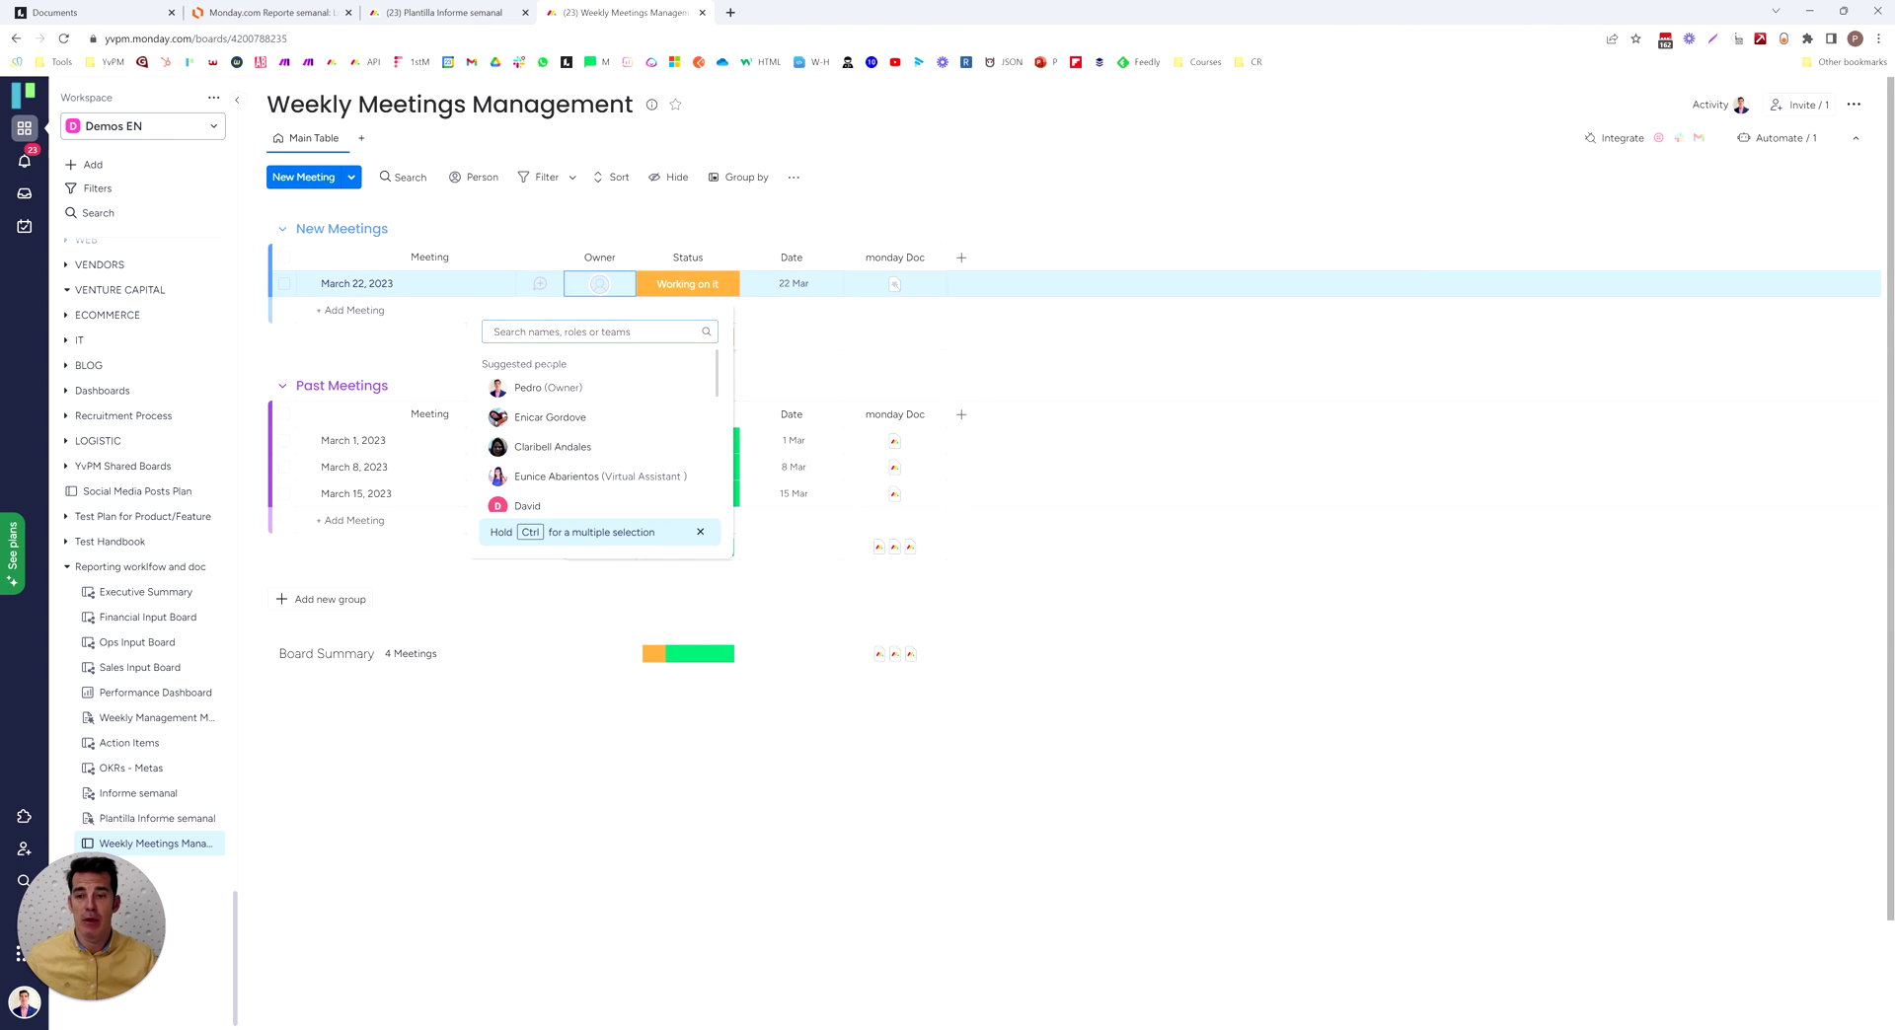
pyautogui.click(593, 385)
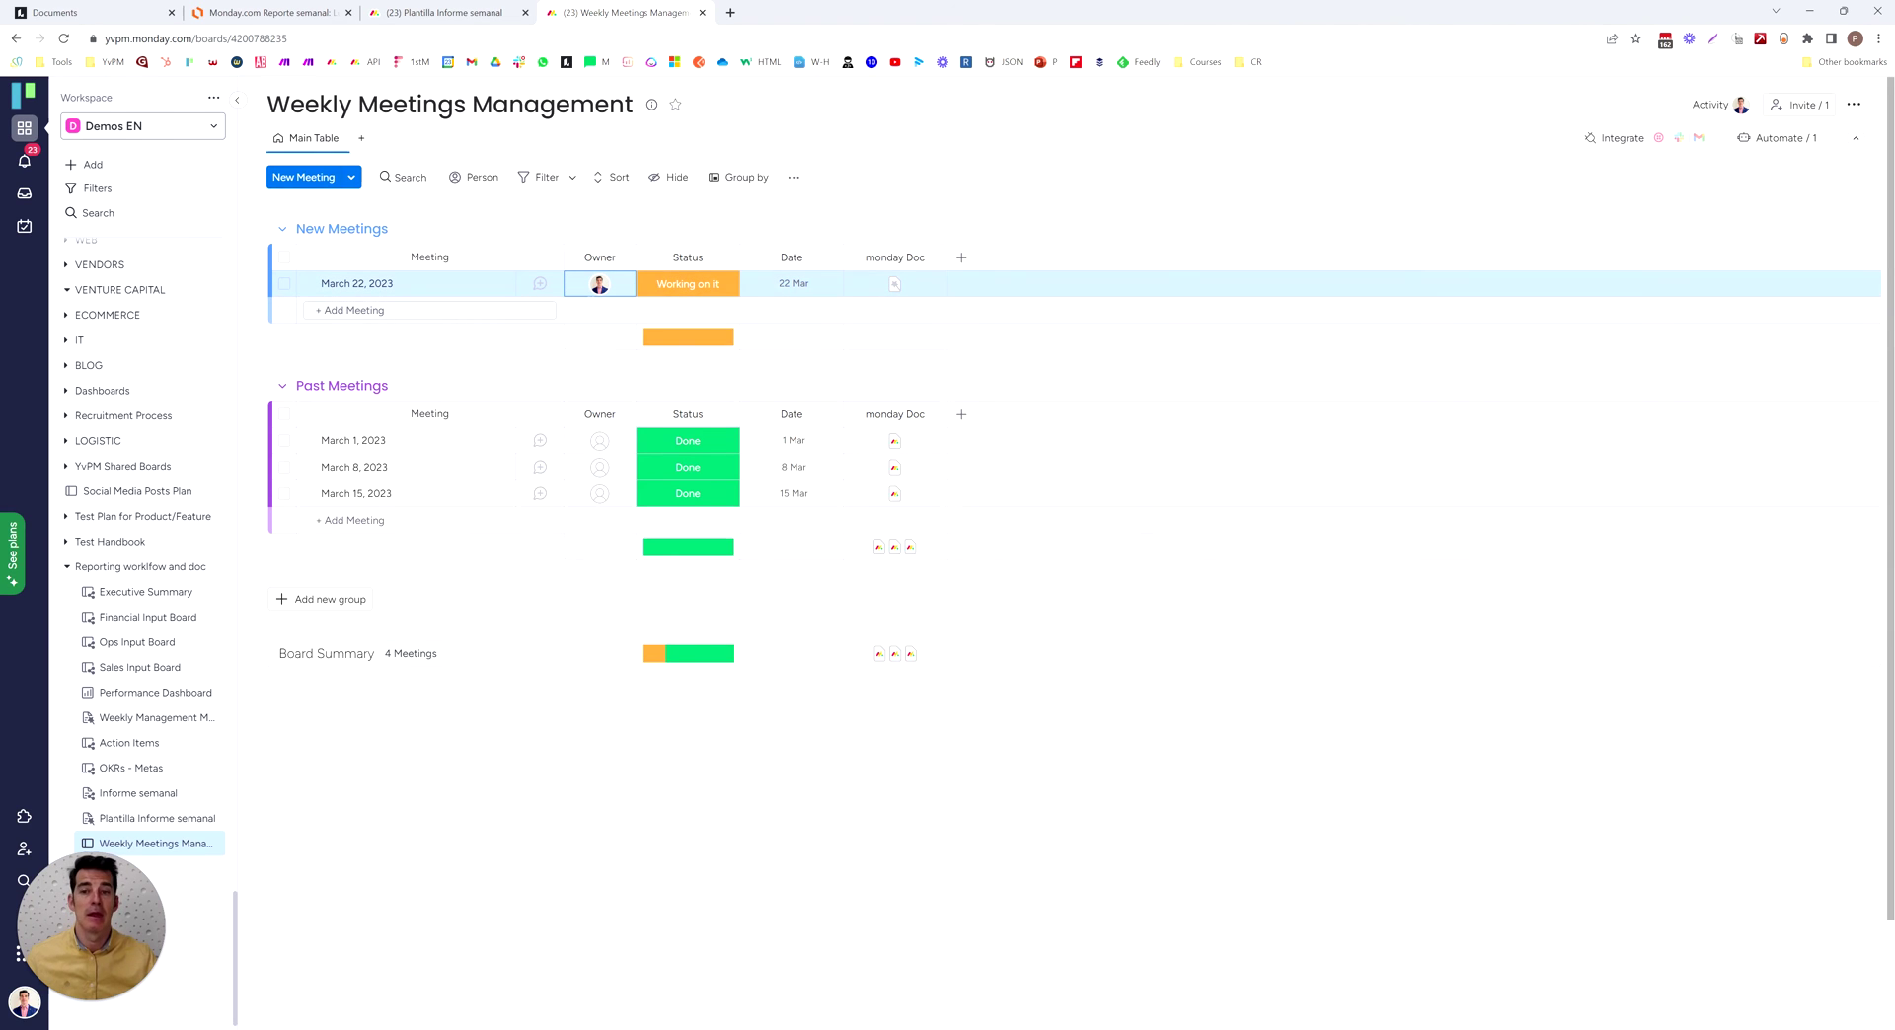
pyautogui.moveTo(894, 282)
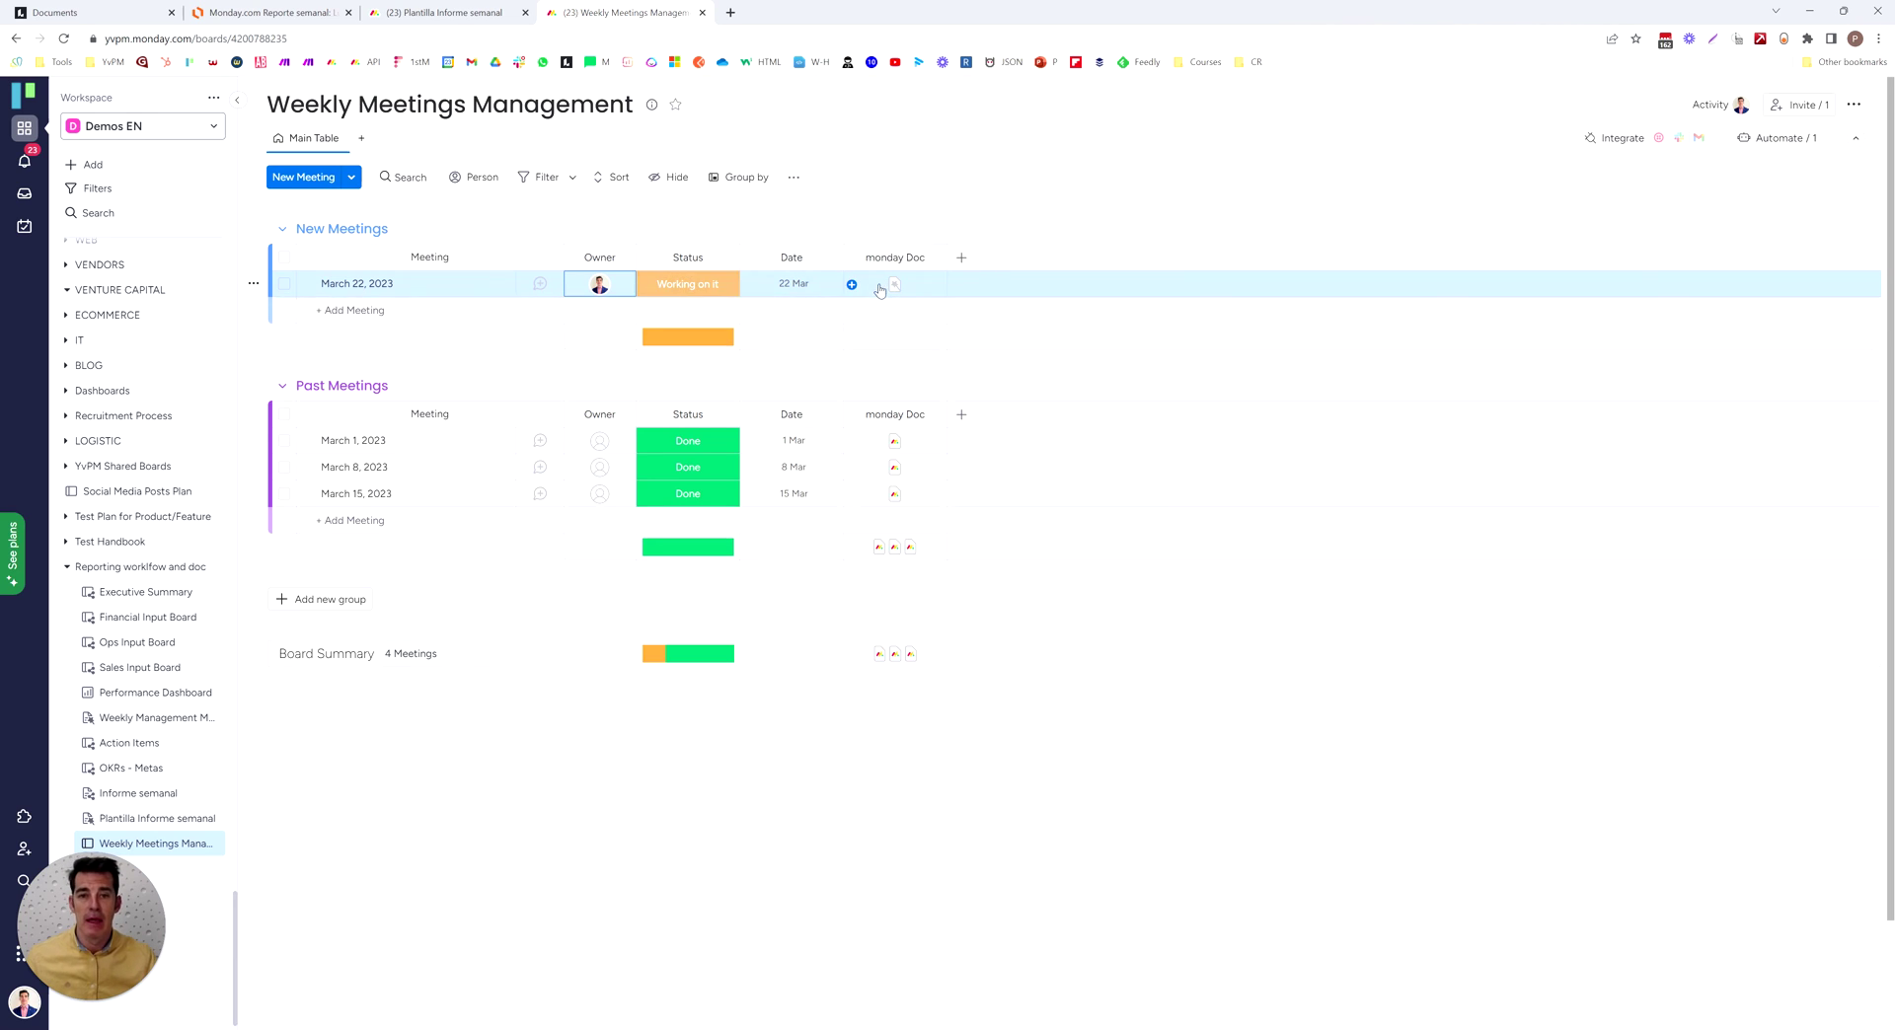
pyautogui.click(883, 290)
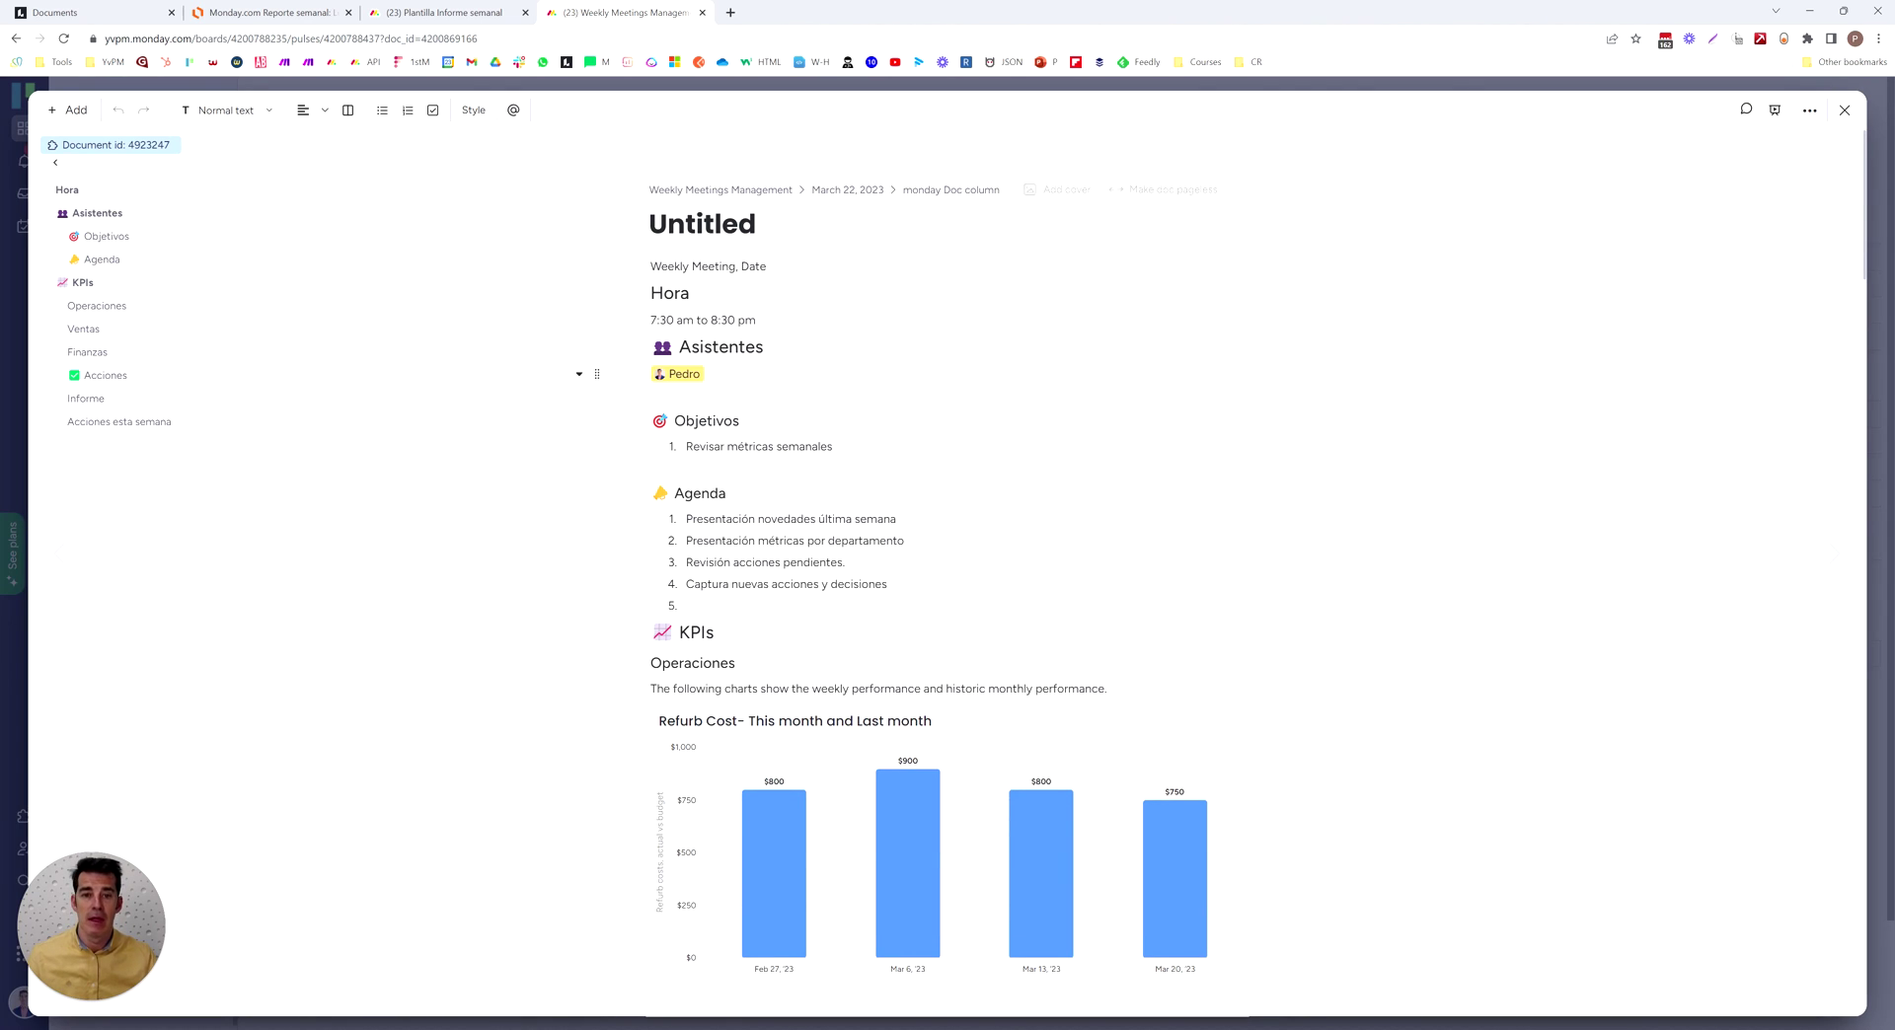
pyautogui.scroll(-3, 1078, 456)
pyautogui.scroll(-3, 1083, 491)
pyautogui.scroll(-3, 1083, 491)
pyautogui.scroll(-3, 1076, 504)
pyautogui.scroll(-3, 1065, 523)
pyautogui.scroll(-3, 1061, 550)
pyautogui.scroll(2, 1061, 549)
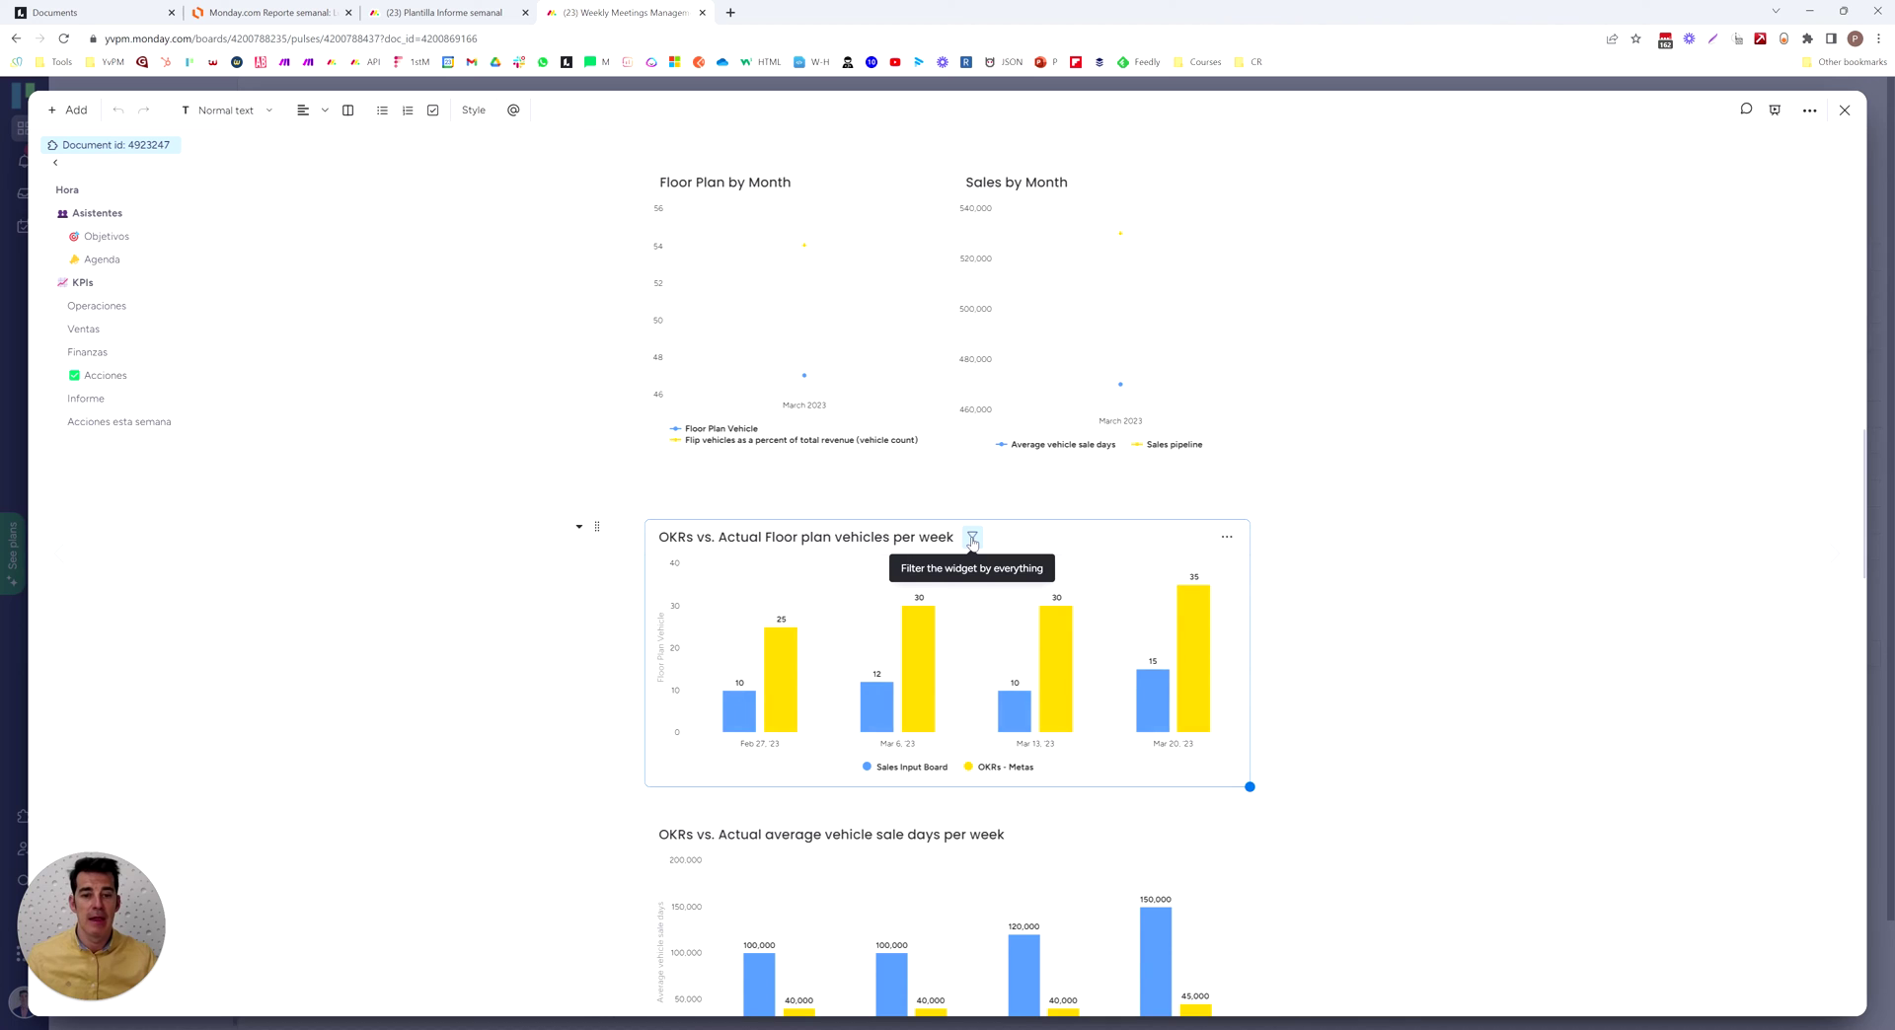
pyautogui.scroll(-3, 1016, 641)
pyautogui.scroll(-4, 1008, 779)
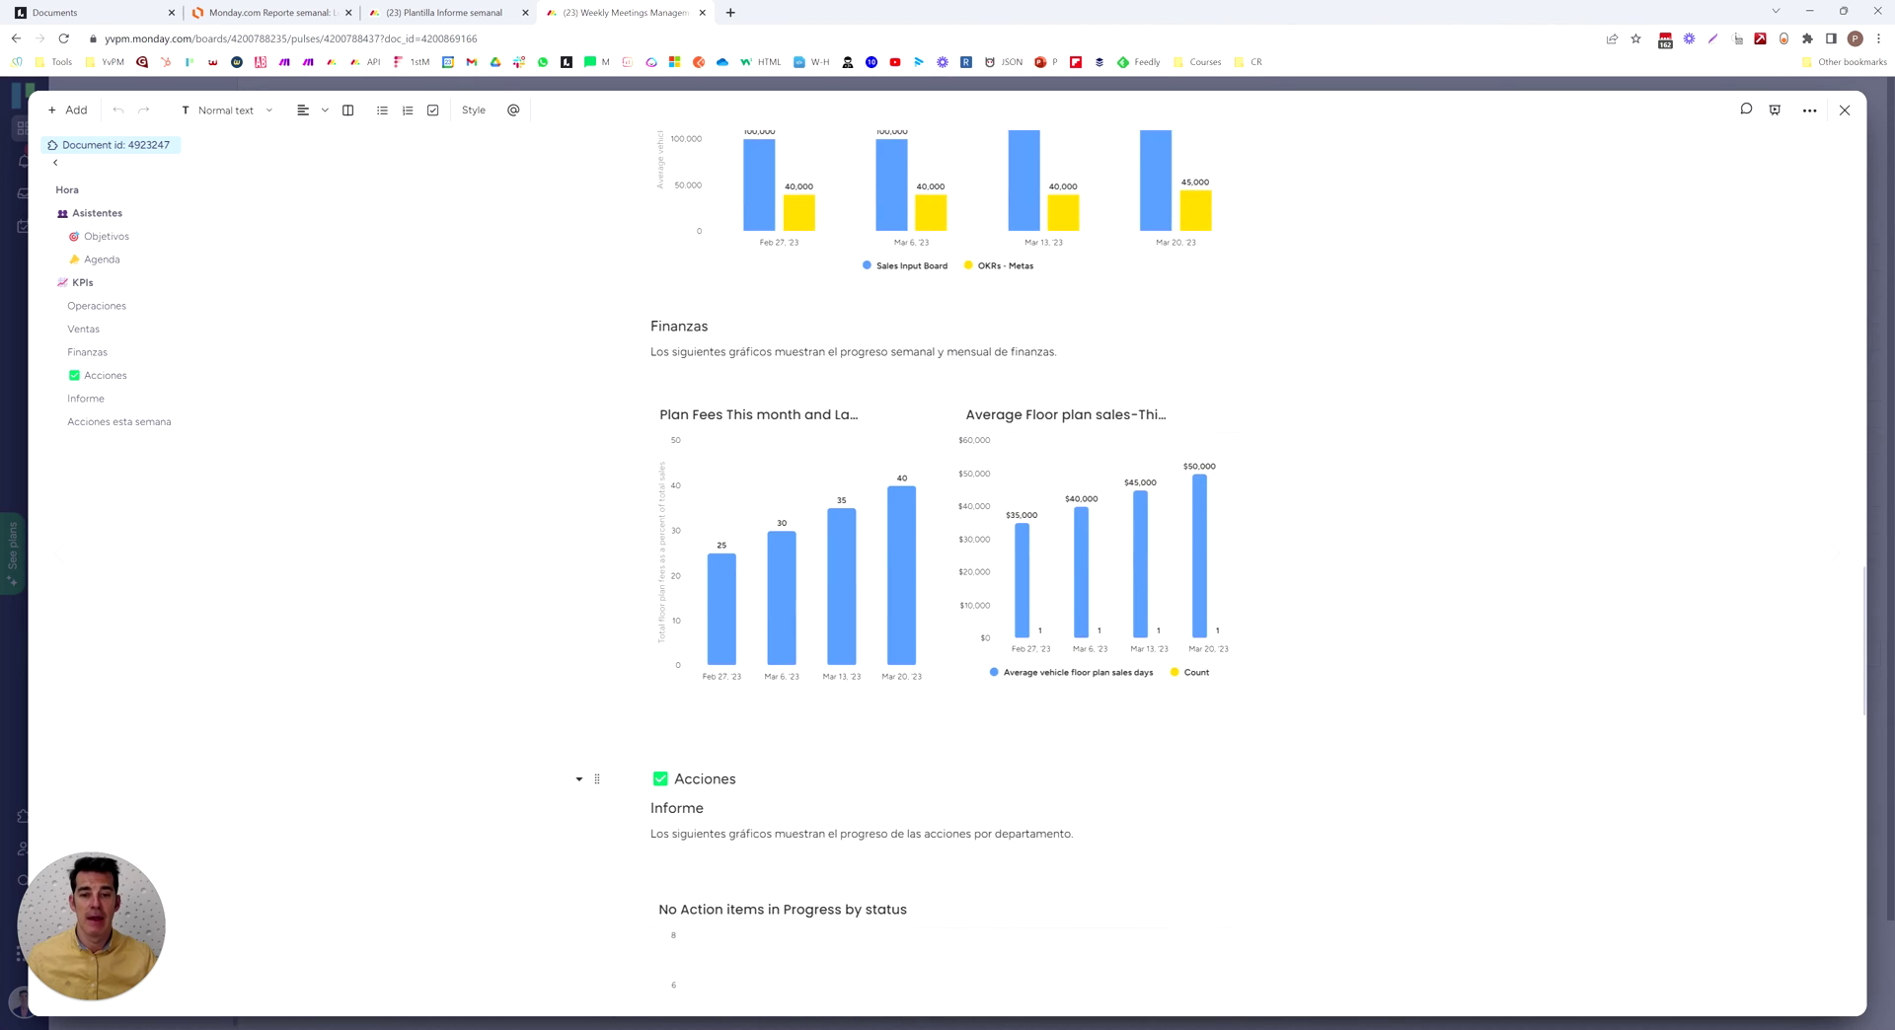
pyautogui.scroll(-3, 987, 592)
pyautogui.scroll(-4, 987, 592)
pyautogui.scroll(-4, 987, 592)
pyautogui.scroll(-4, 987, 593)
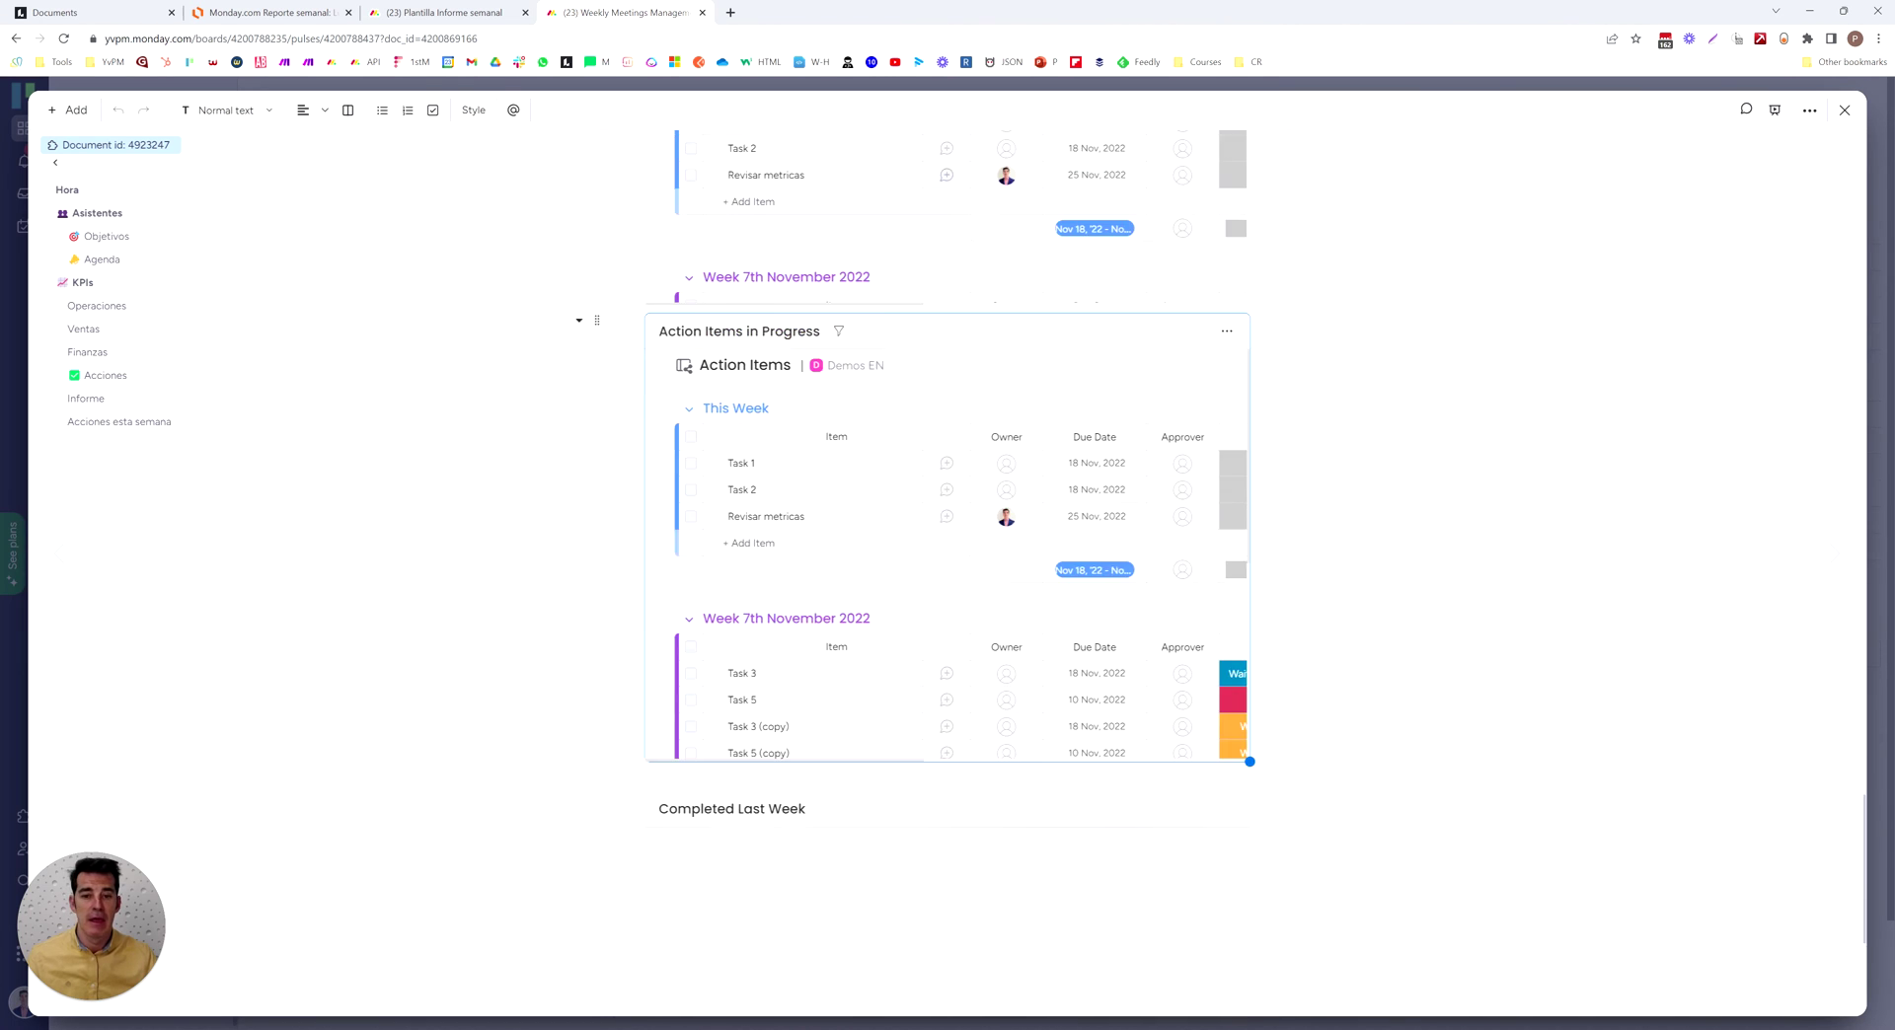
pyautogui.scroll(-3, 936, 508)
pyautogui.scroll(3, 936, 509)
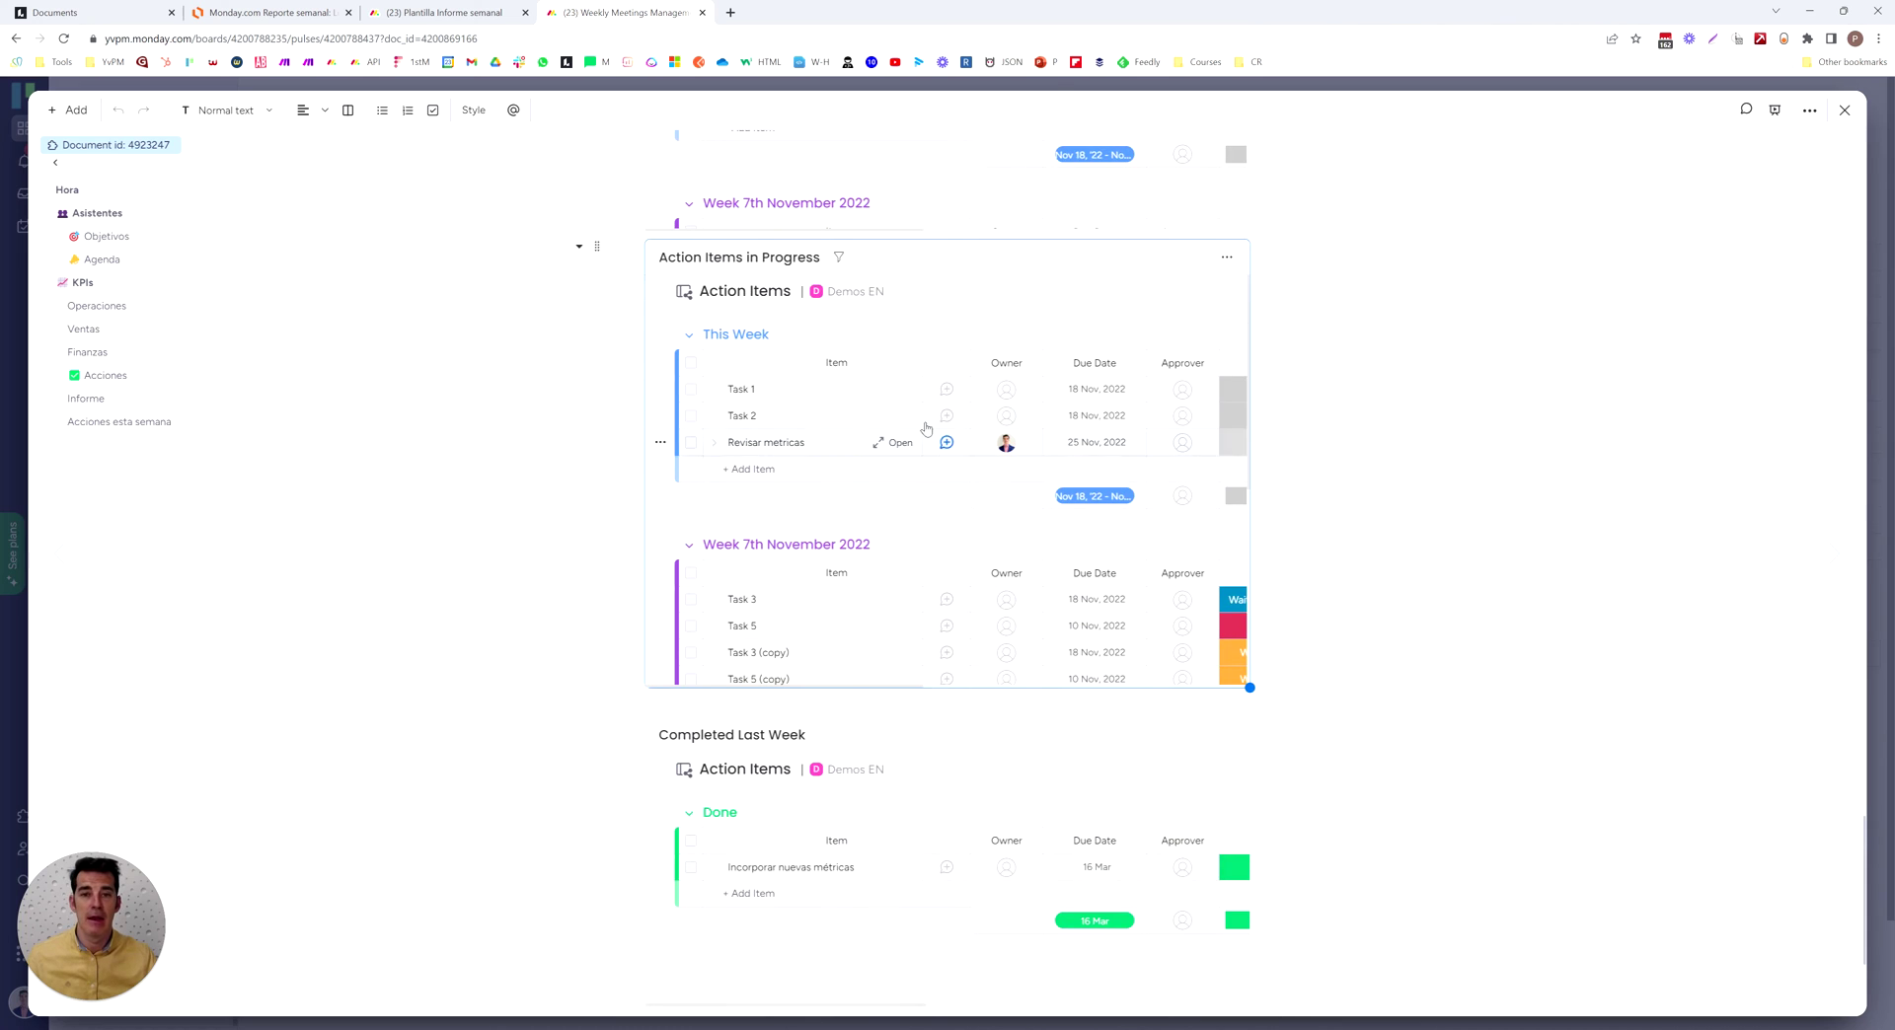
pyautogui.scroll(5, 947, 552)
pyautogui.scroll(4, 947, 552)
pyautogui.scroll(3, 1148, 382)
pyautogui.scroll(6, 1148, 383)
pyautogui.scroll(4, 1148, 383)
pyautogui.scroll(5, 1148, 383)
pyautogui.scroll(4, 1147, 383)
pyautogui.scroll(4, 1148, 382)
pyautogui.scroll(2, 1147, 383)
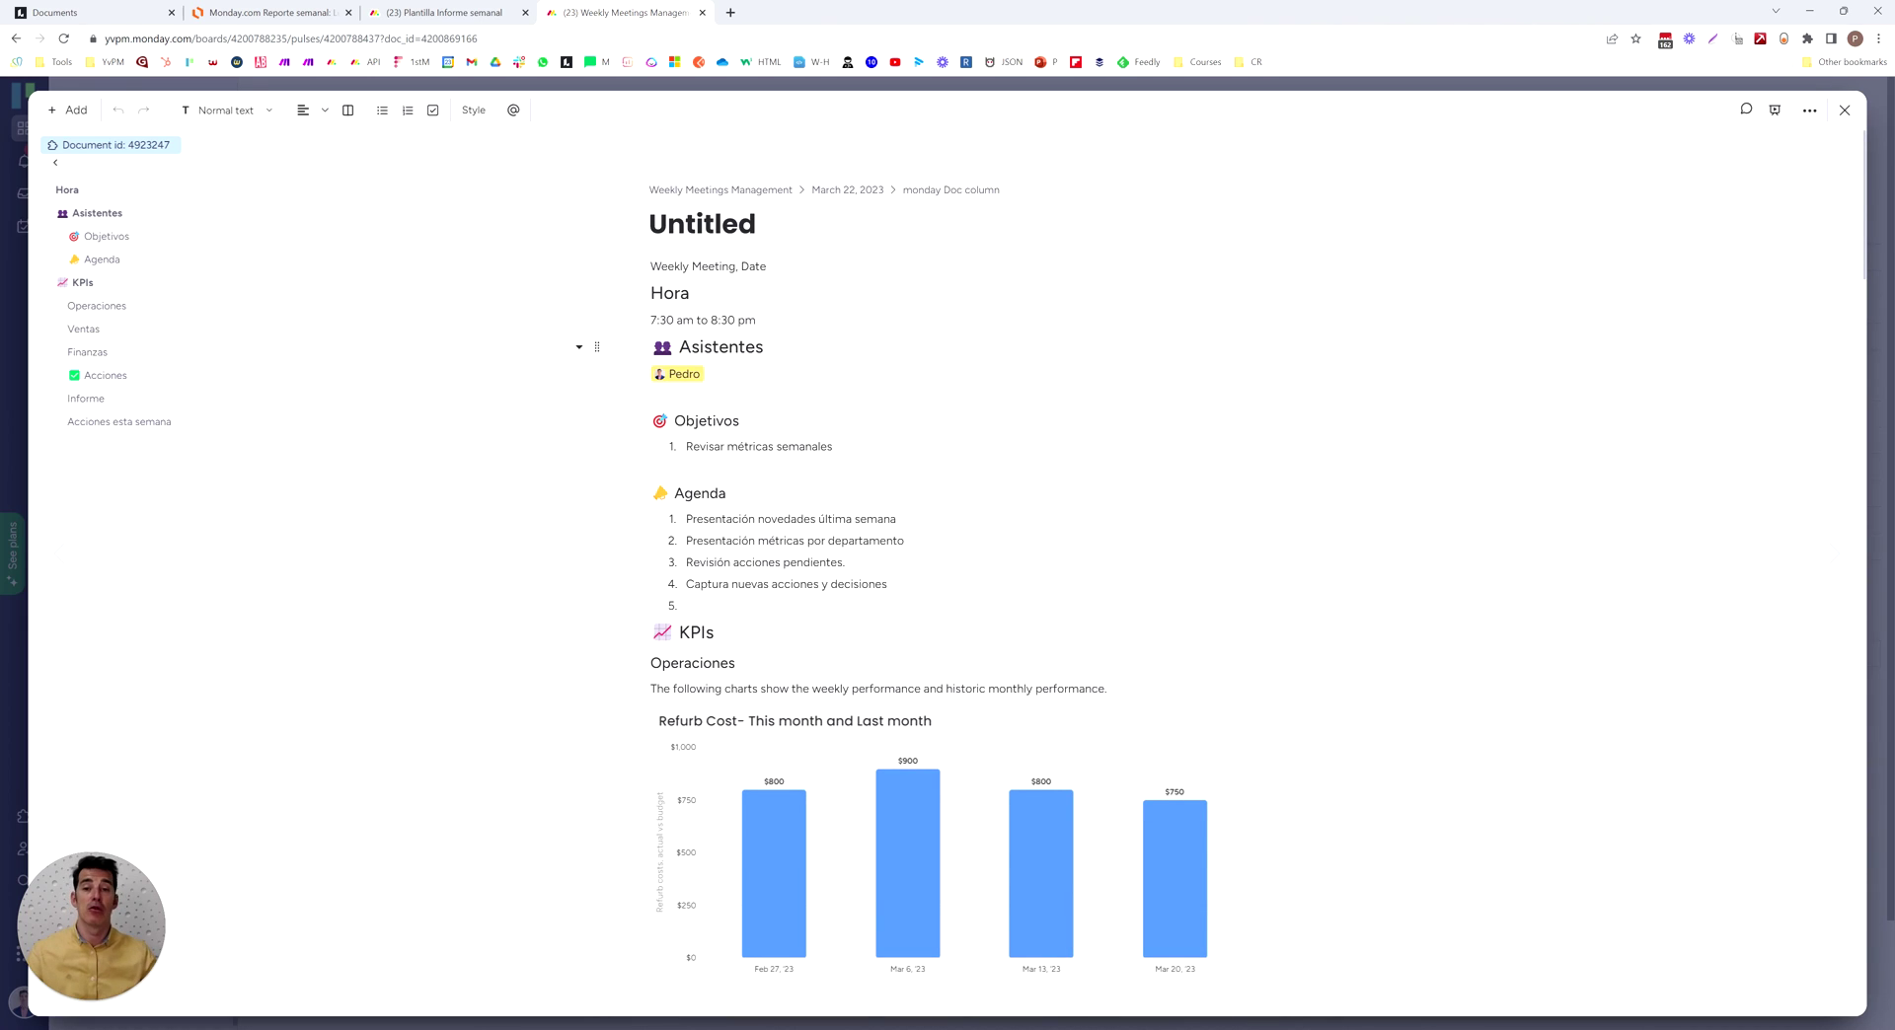